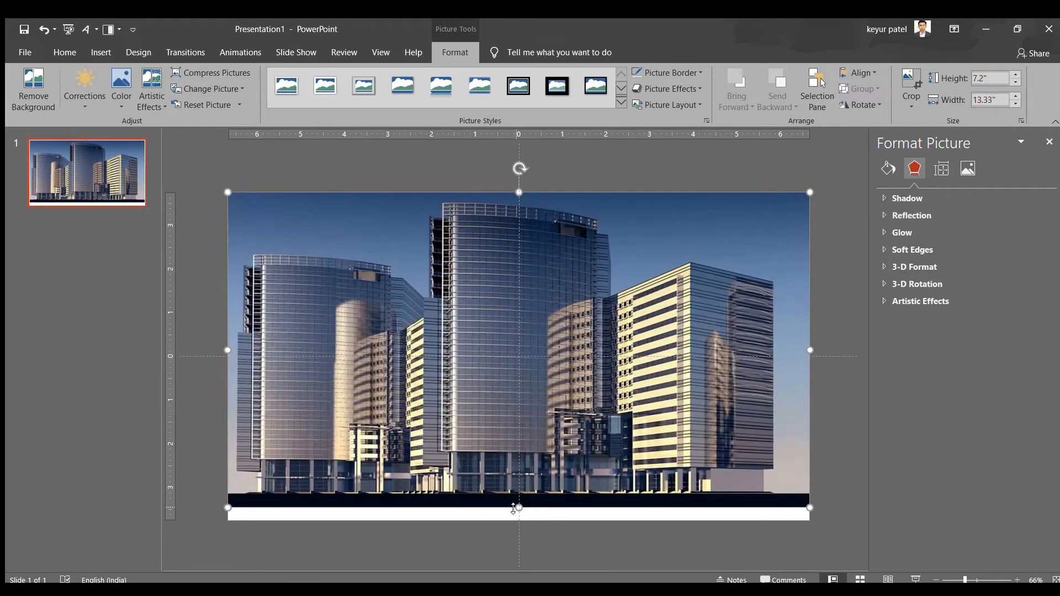
Stretch the building picture down to the full 7.5" slide height, and cover the slide with a 13.33" wide rectangle
left_click_drag(518, 508, 519, 520)
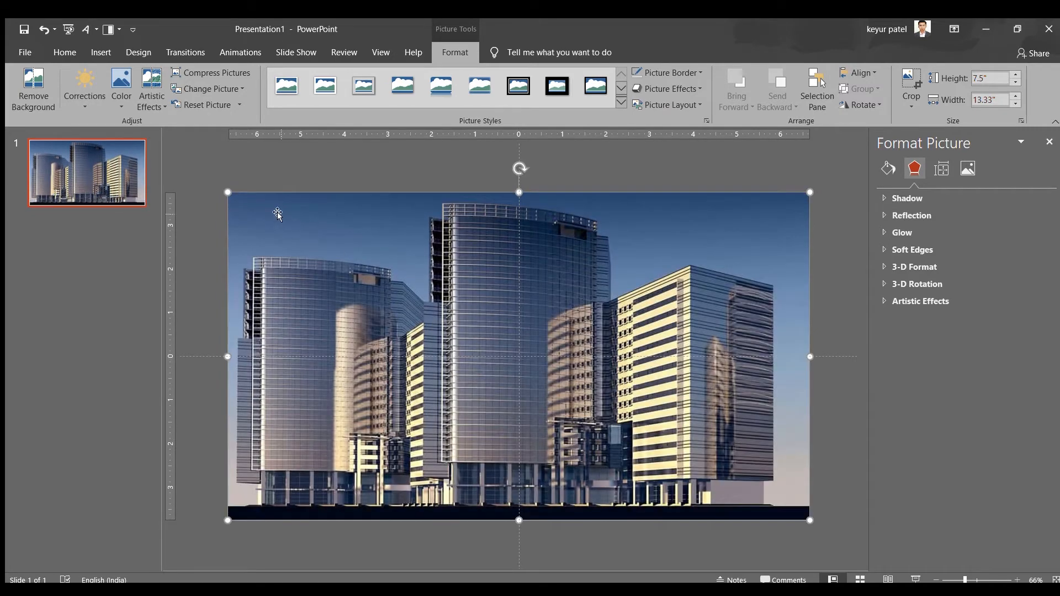
left_click(260, 150)
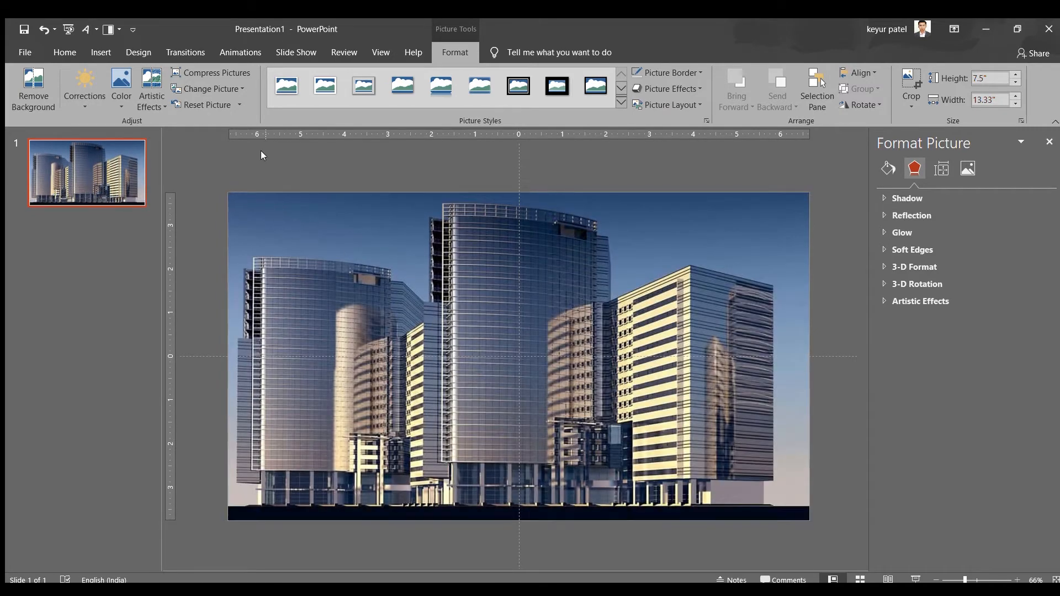
left_click(122, 51)
left_click(101, 52)
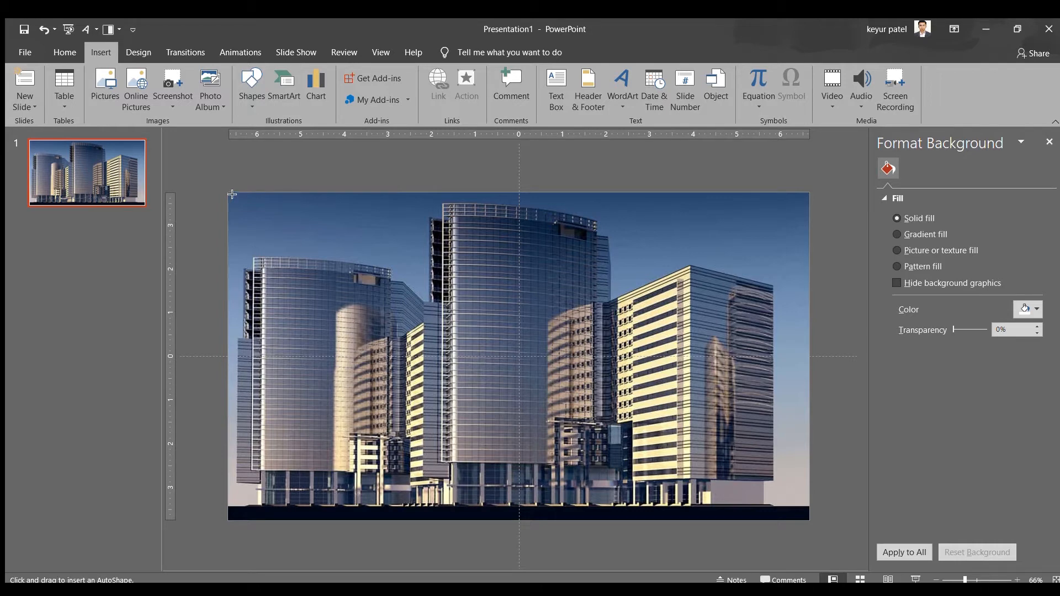
mouse_move(230, 195)
left_mouse_down()
mouse_move(268, 243)
mouse_move(651, 450)
mouse_move(788, 499)
mouse_move(810, 520)
left_mouse_up()
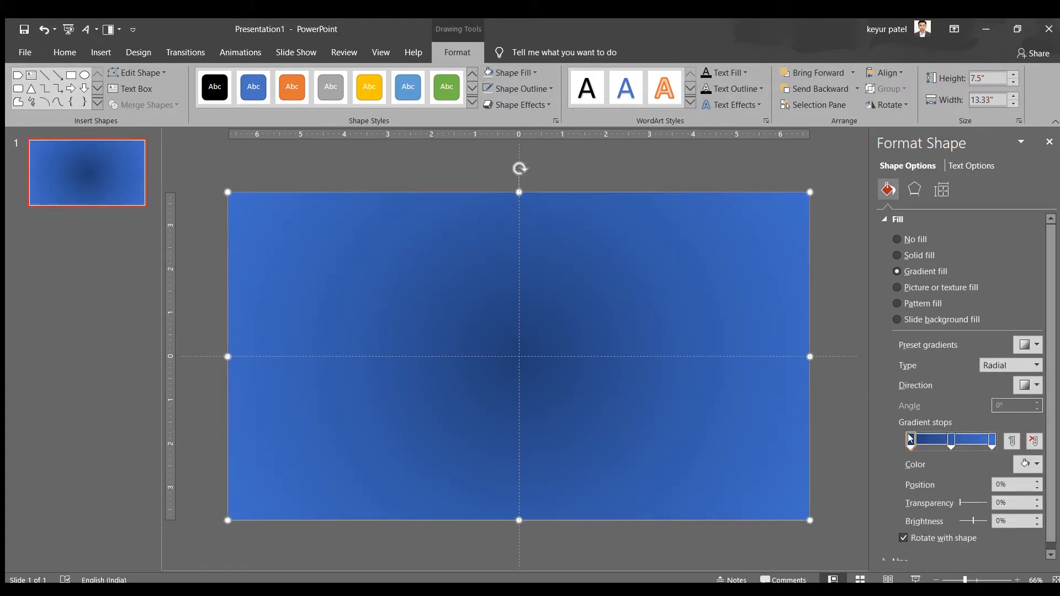
Recolour the first stop of the rectangle's radial gradient light gray and remove the middle stop
mouse_move(911, 440)
left_mouse_down()
mouse_move(950, 440)
mouse_move(898, 444)
left_mouse_up()
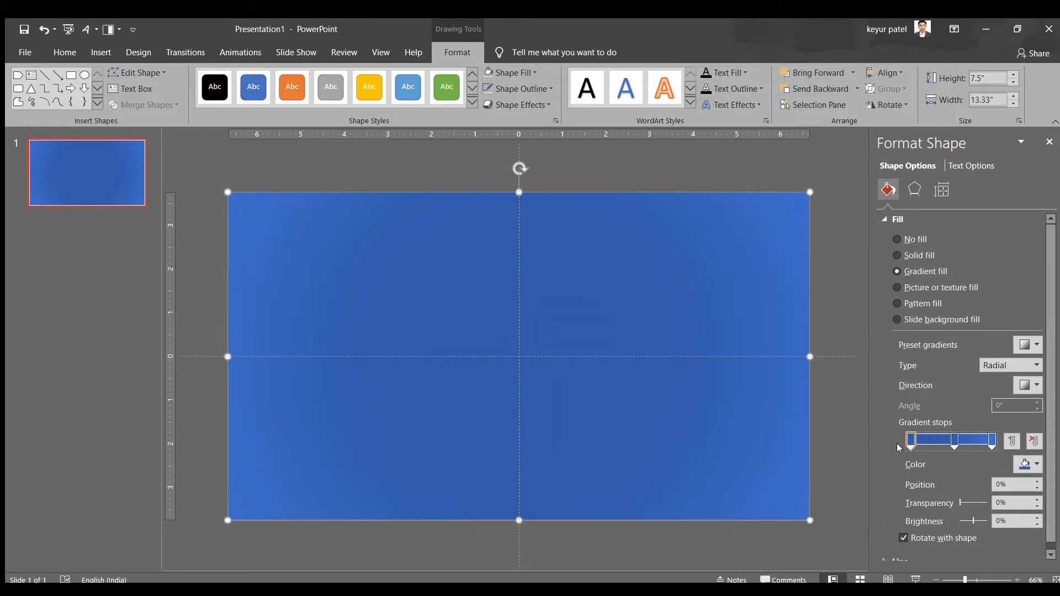
left_click(952, 438)
left_click(1034, 441)
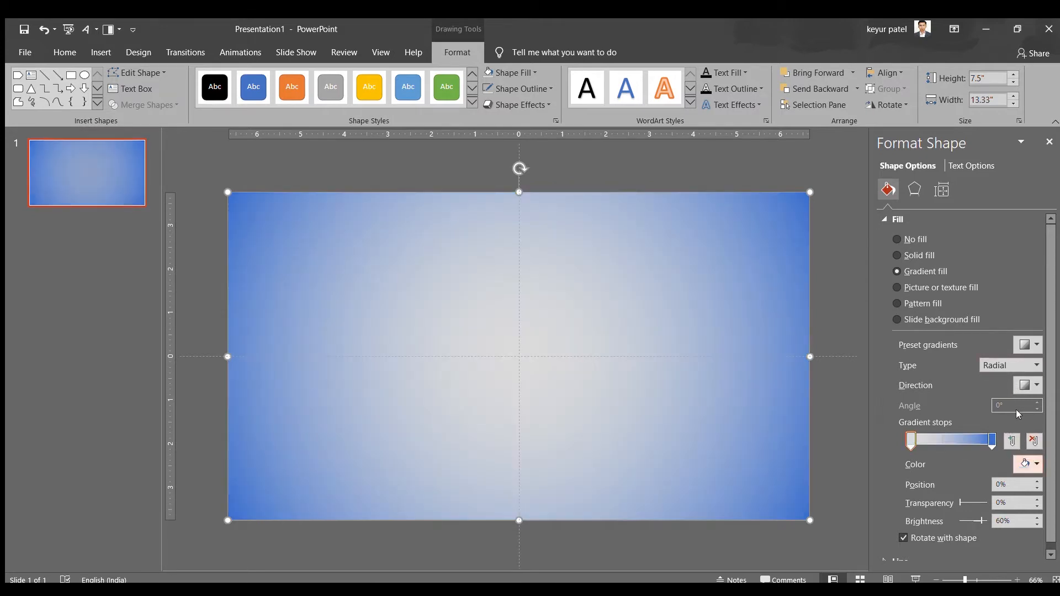
Recolour the last stop of the rectangle's gradient with a dark gray shade at -50% brightness
left_click(992, 440)
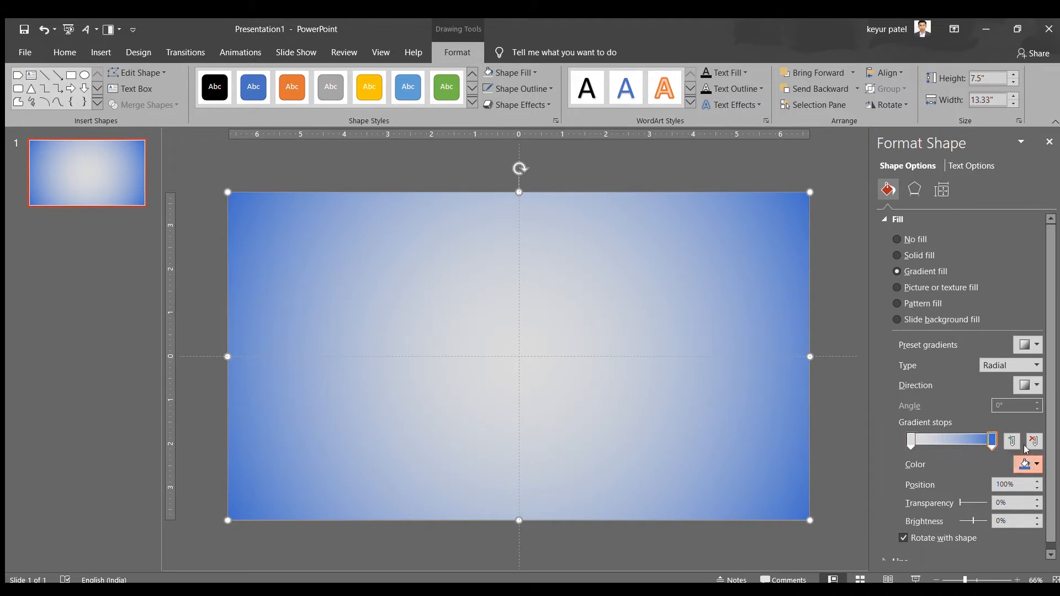
left_click(1019, 383)
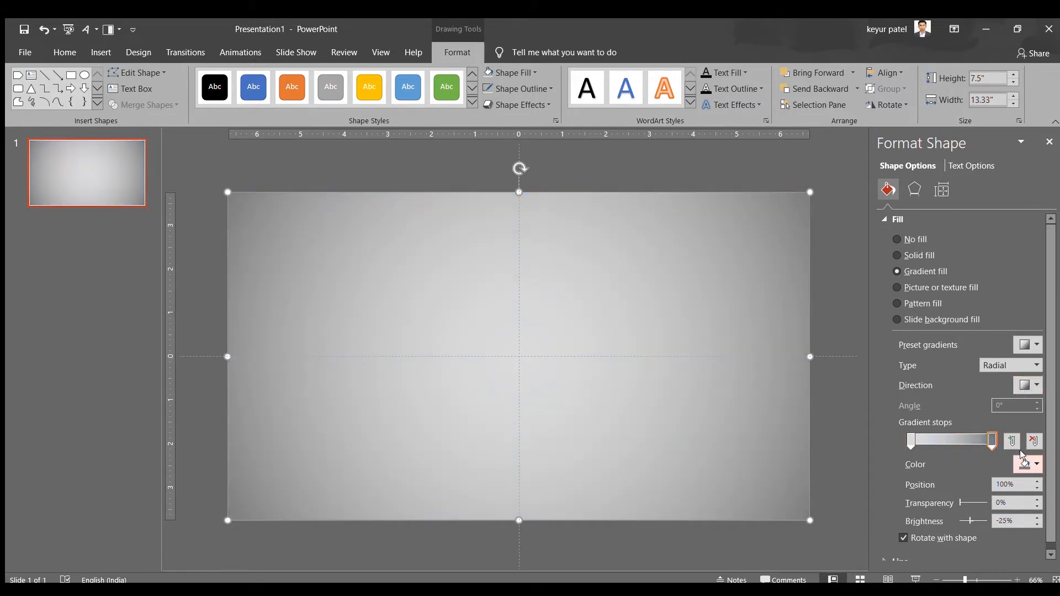
left_click(1032, 464)
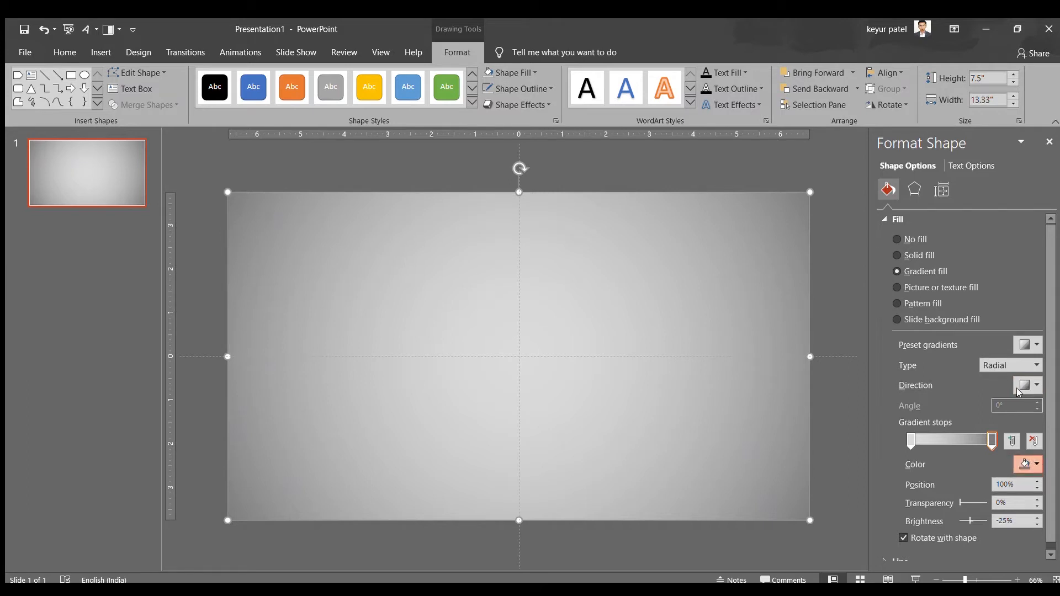
left_click(1020, 392)
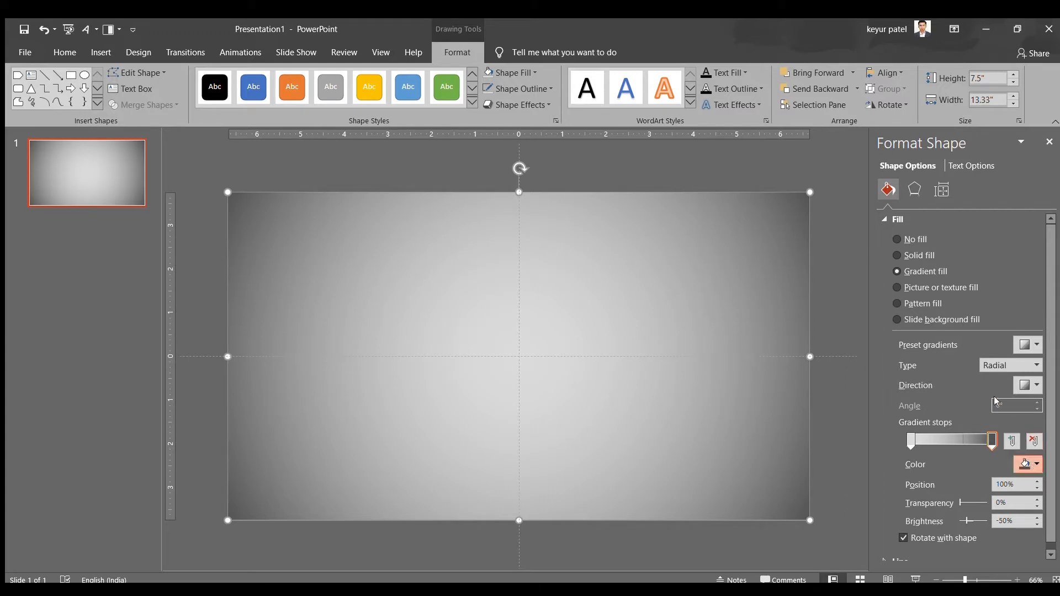
left_click(974, 373)
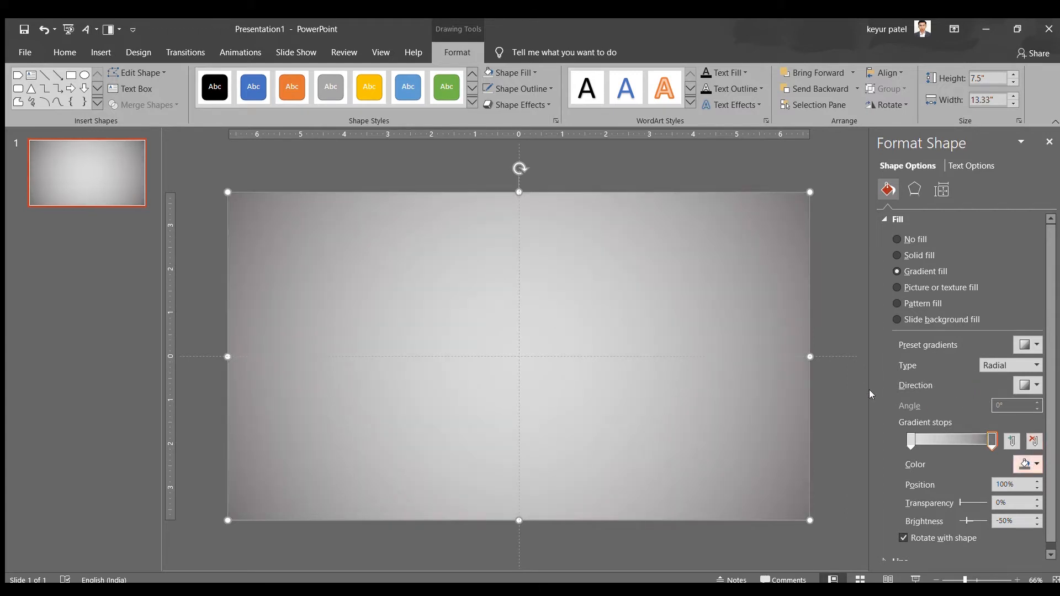
Draw a pentagon arrow about 6.85" by 1.01" without outline, and rotate it to point diagonally down to the right
left_click(101, 52)
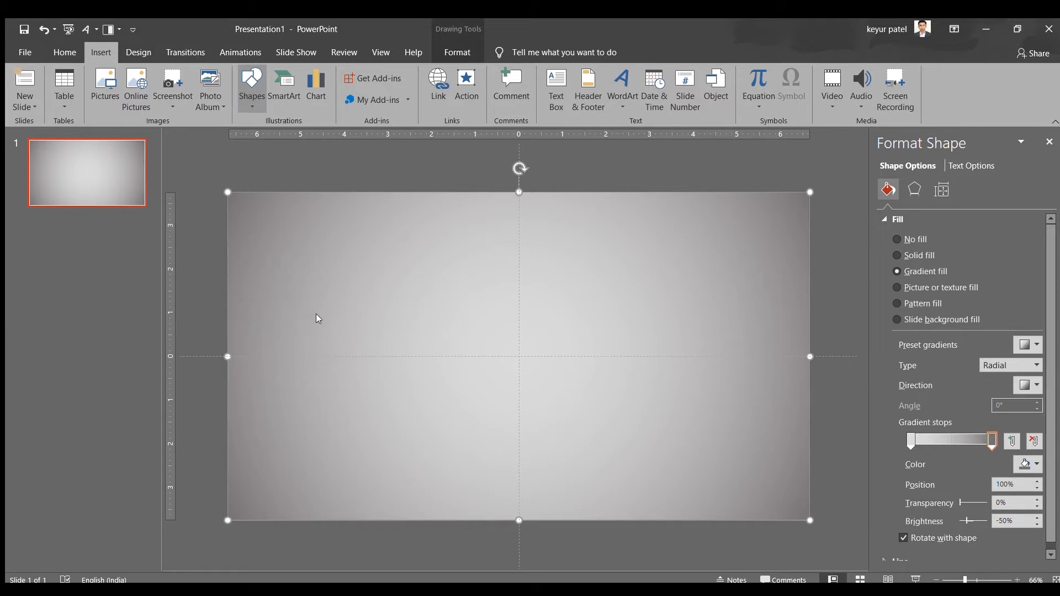
left_click_drag(257, 258, 555, 302)
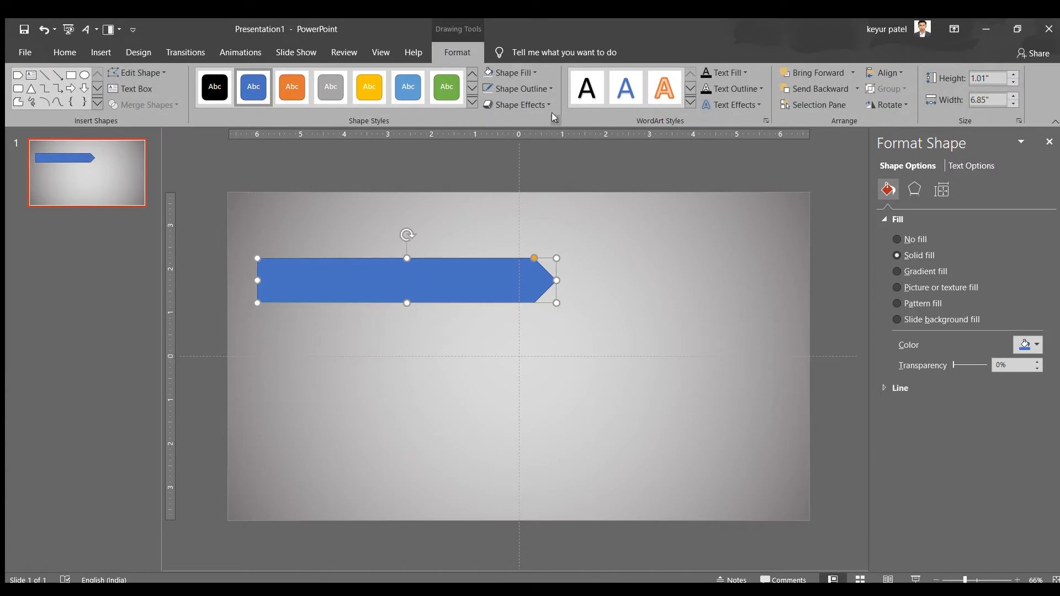
left_click(544, 83)
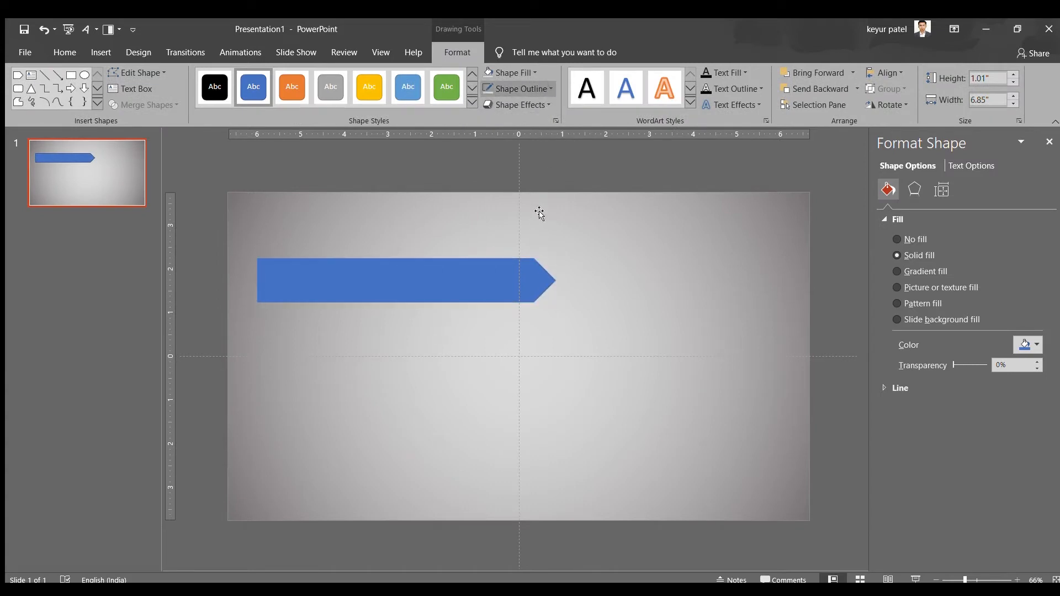
left_click(538, 211)
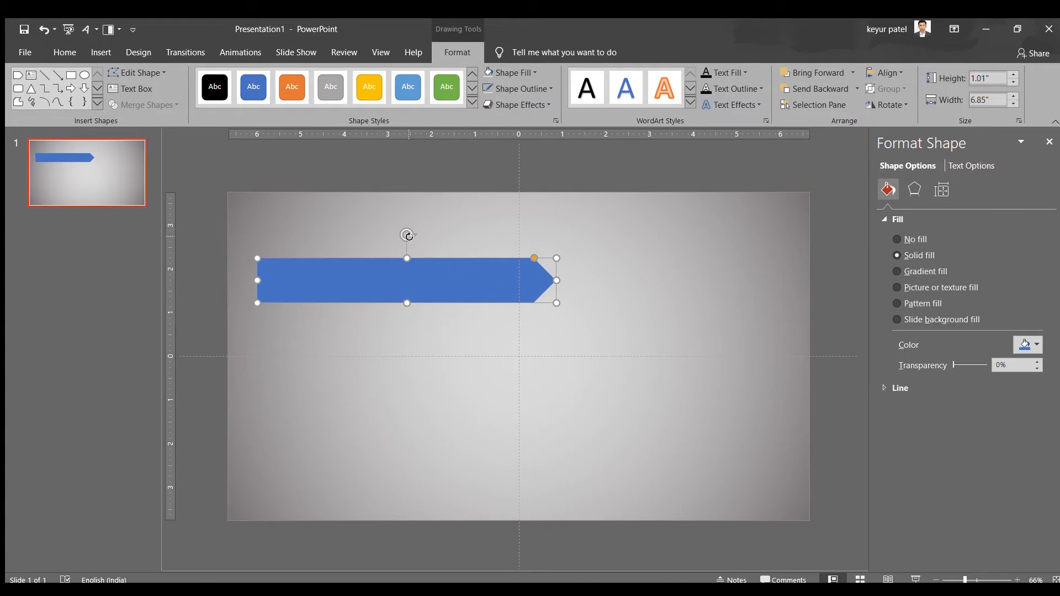
left_click_drag(407, 235, 343, 324)
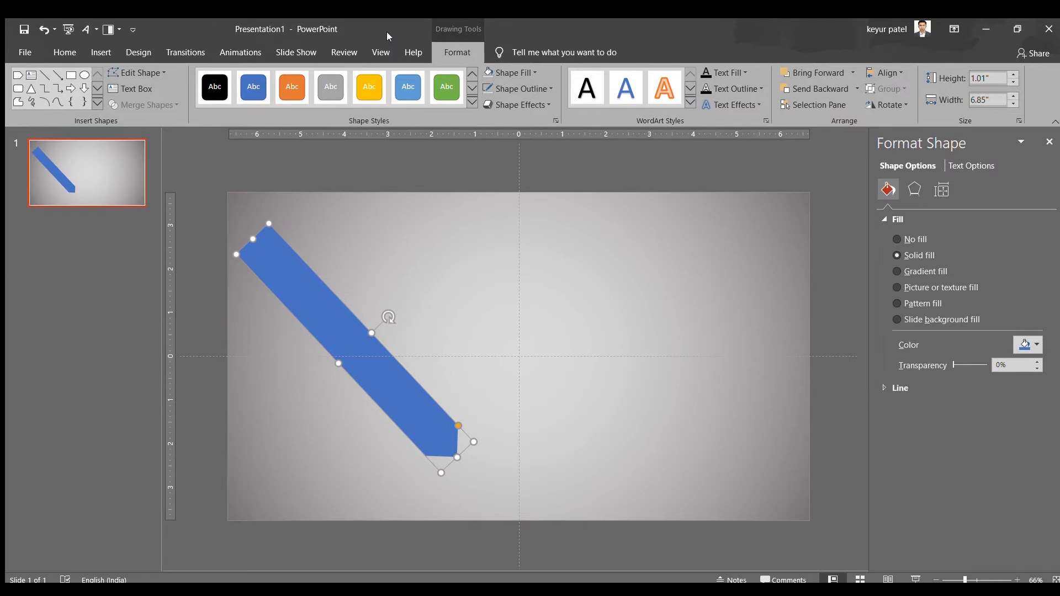
key("Delete")
left_click(323, 282)
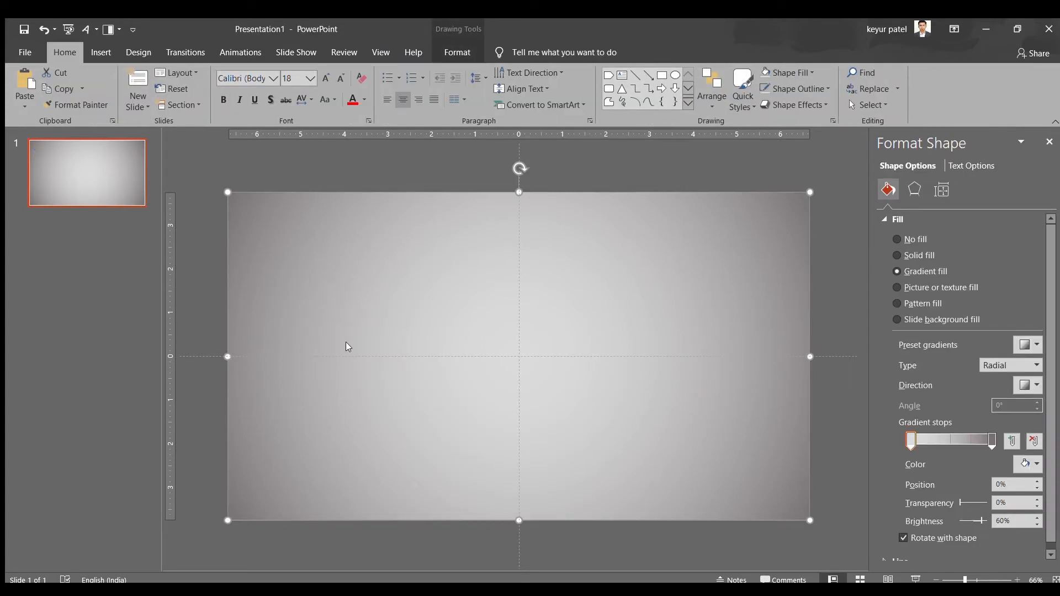
key("ctrl+z")
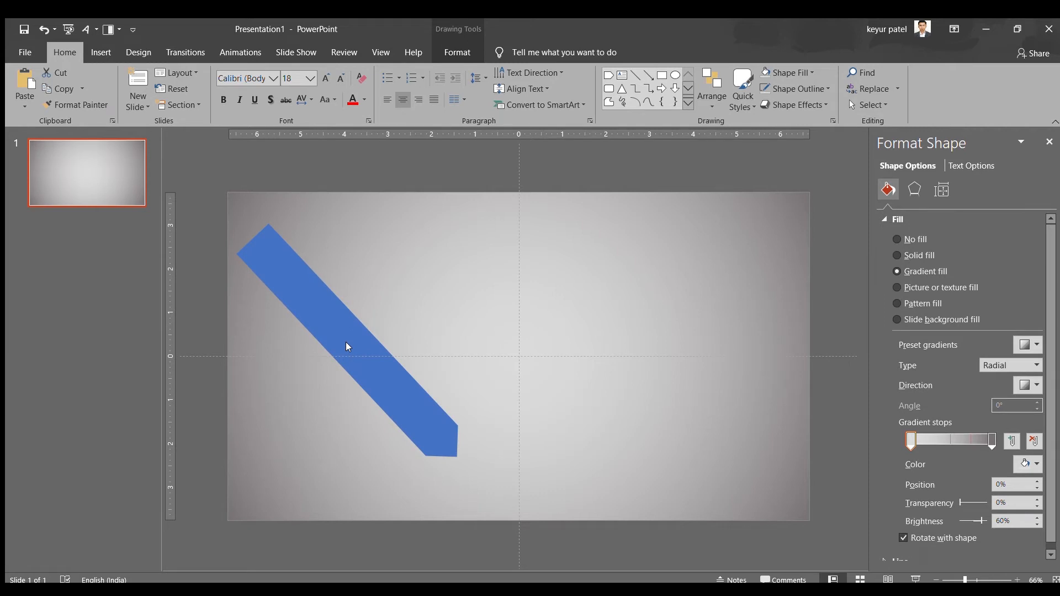
key("ctrl+z")
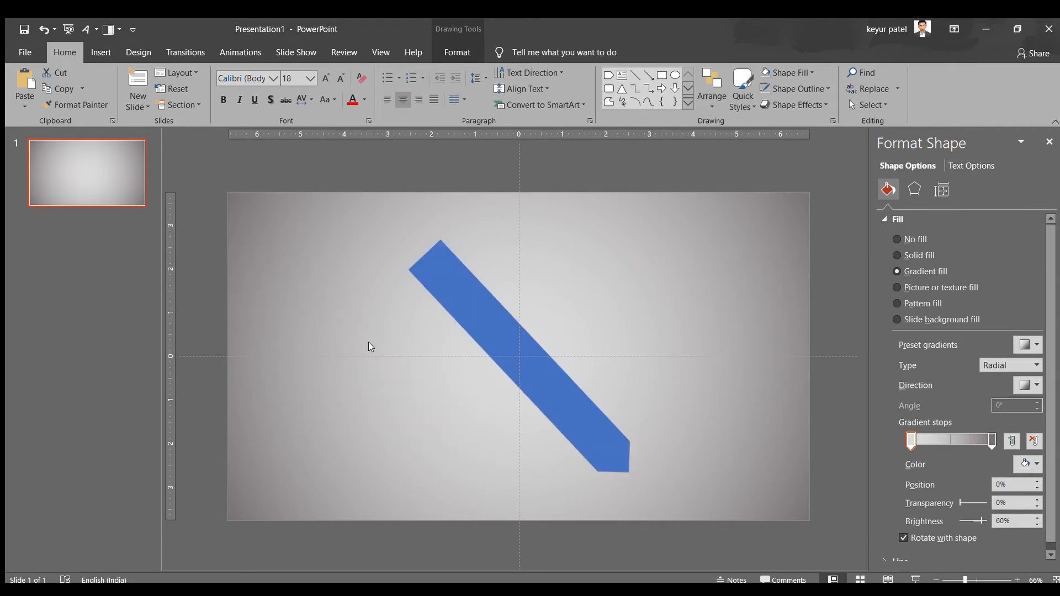
left_click_drag(514, 355, 342, 339)
left_click(352, 271)
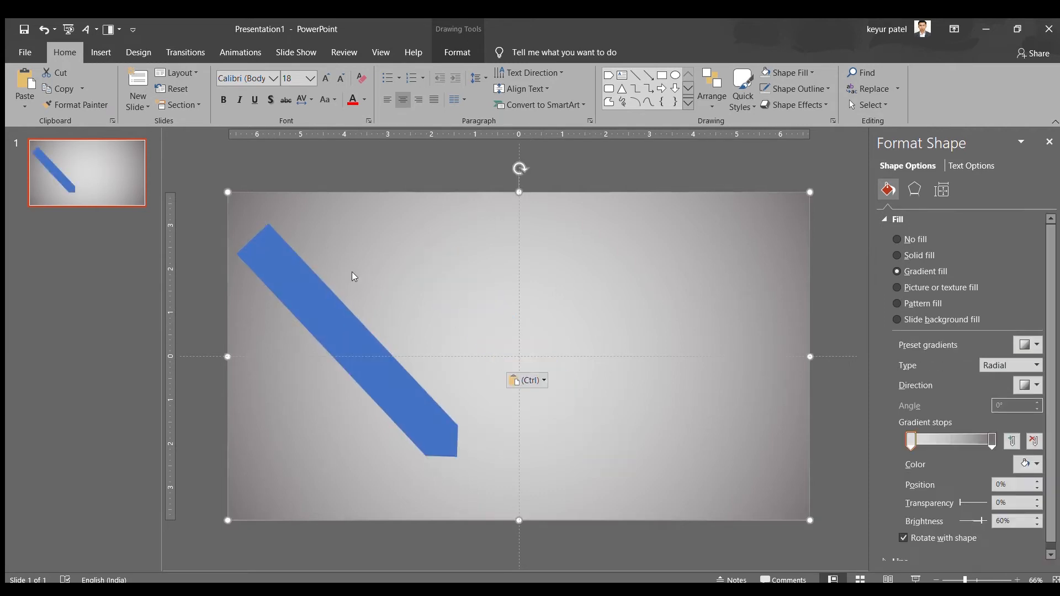
Place a parallel copy of the arrow to its upper right, and lengthen the original past the slide's upper-left corner
left_click(379, 329)
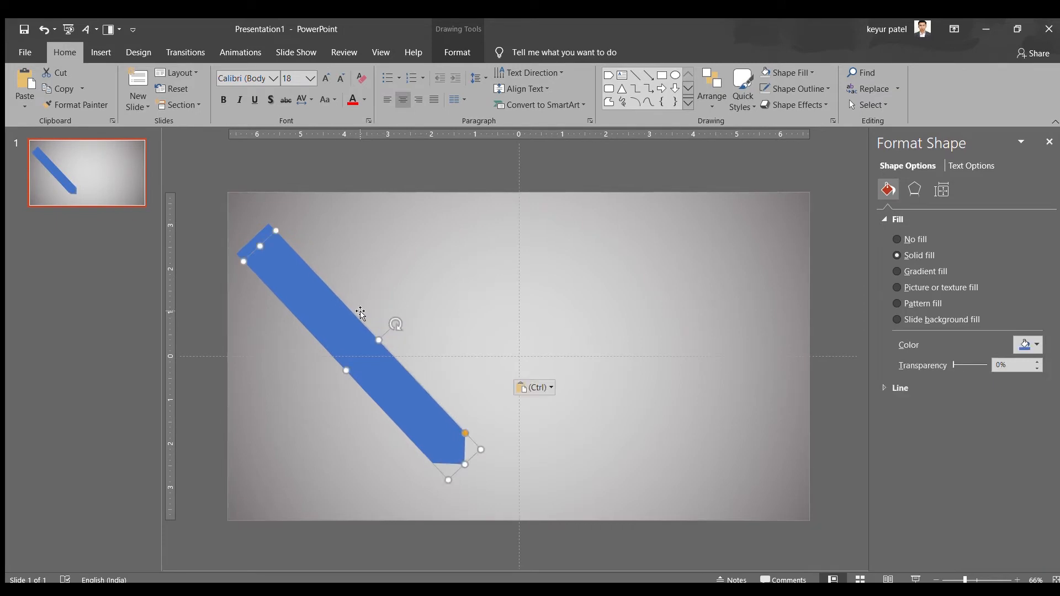
left_click_drag(334, 317, 345, 237)
left_click(274, 247)
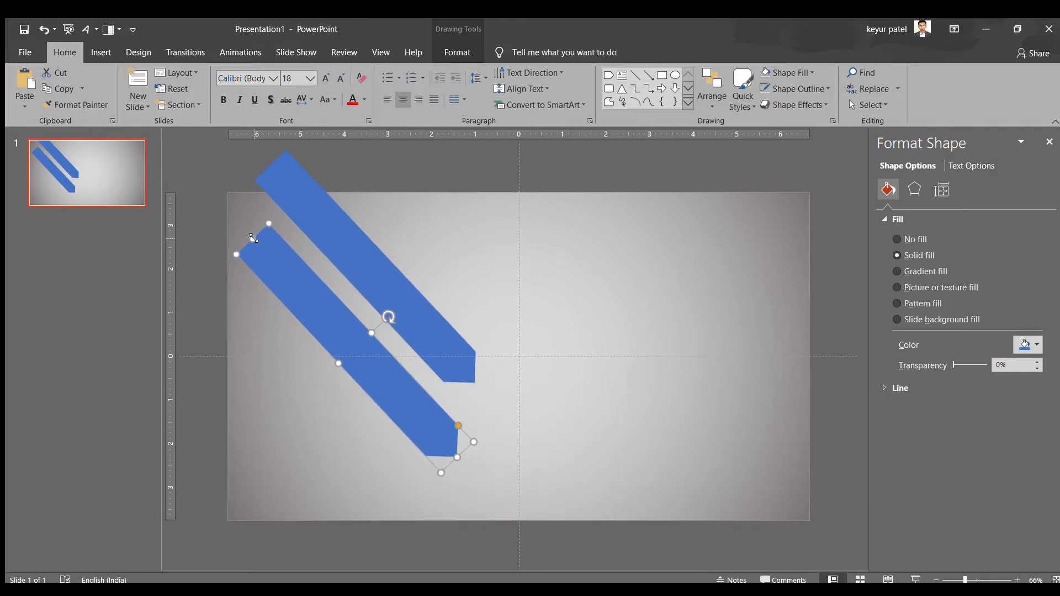
left_click_drag(253, 237, 212, 197)
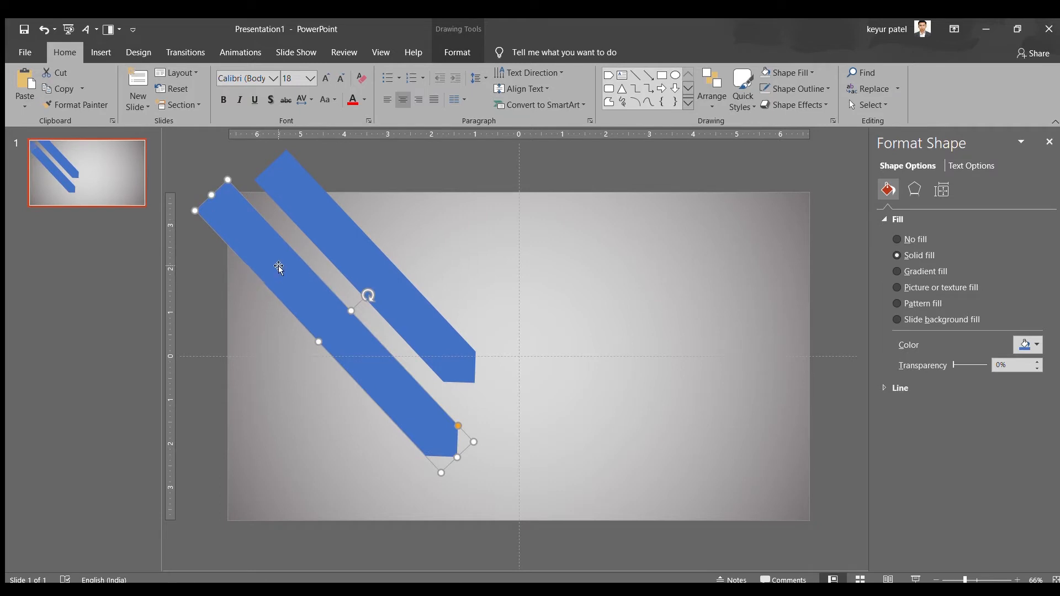
Paste a third arrow and place it parallel to the lengthened one on its lower-left side, overhanging the slide edge
left_click(302, 320)
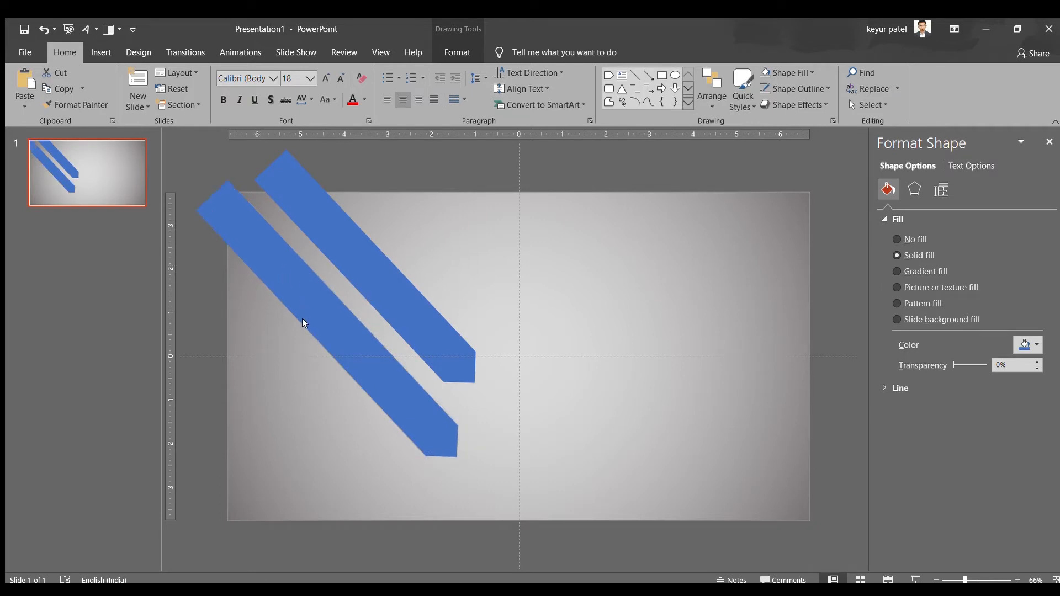
key("ctrl+v")
left_click_drag(308, 307, 221, 300)
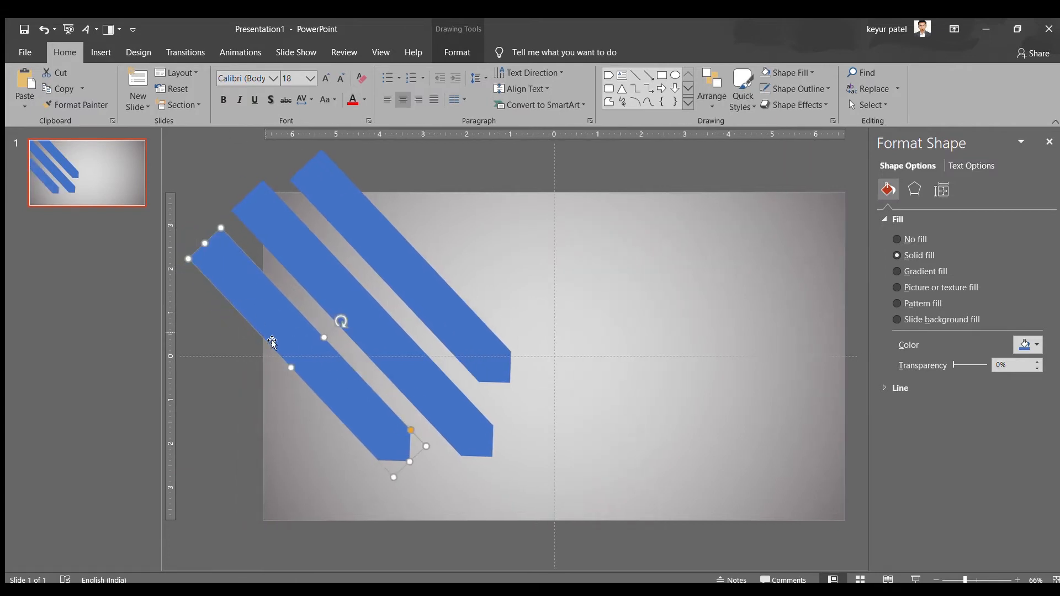
Paste a fourth arrow and place it parallel to the others, beyond the upper-right arrow and overhanging the slide's upper edge
left_click(463, 260)
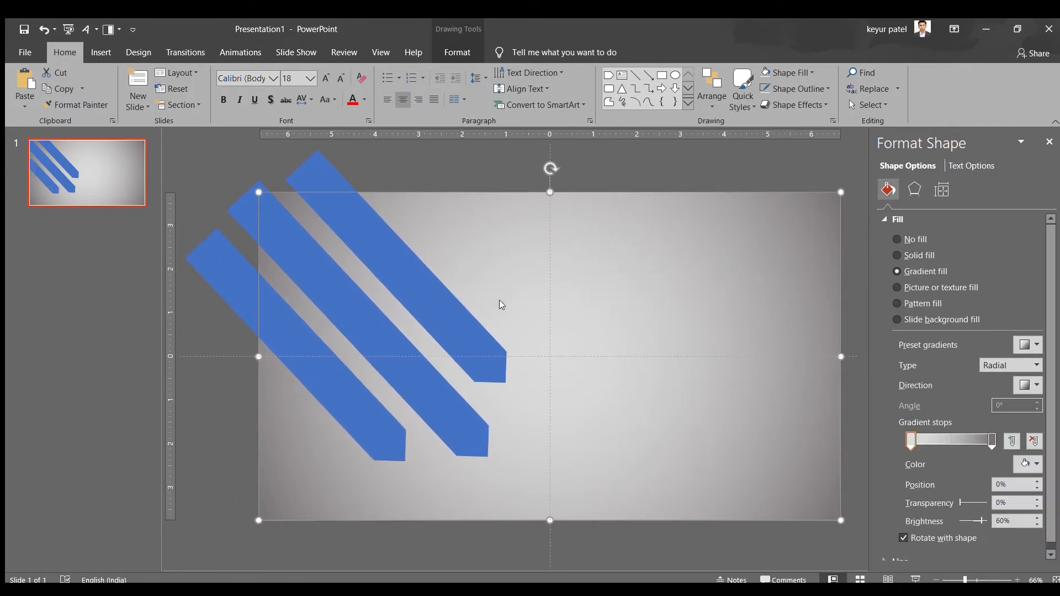
key("ctrl+v")
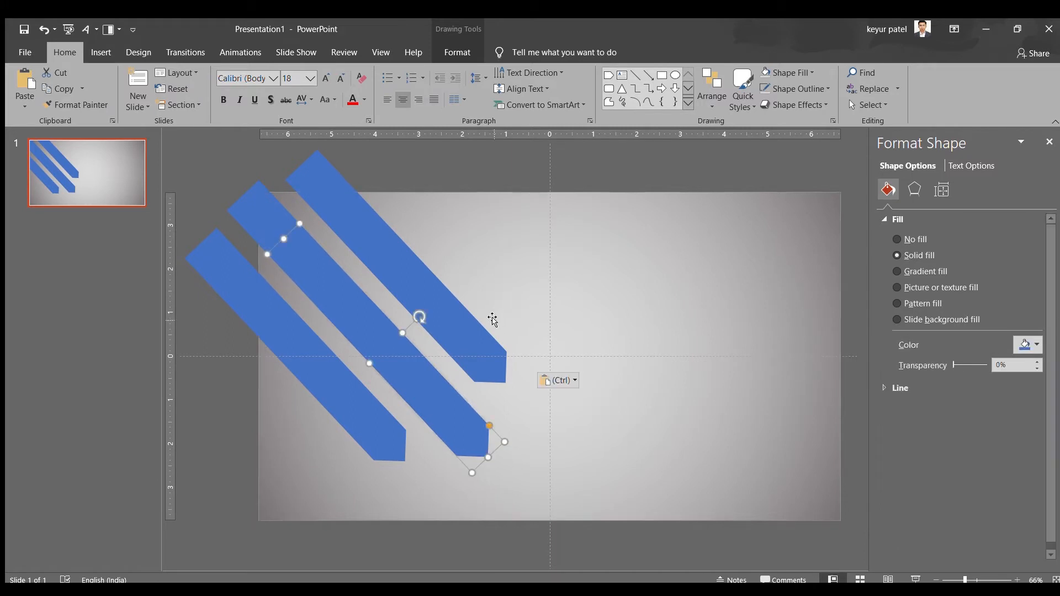
left_click_drag(373, 318, 442, 219)
Select all four arrows plus the gray gradient rectangle and merge them with Fragment
scroll(439, 224, "up", 1)
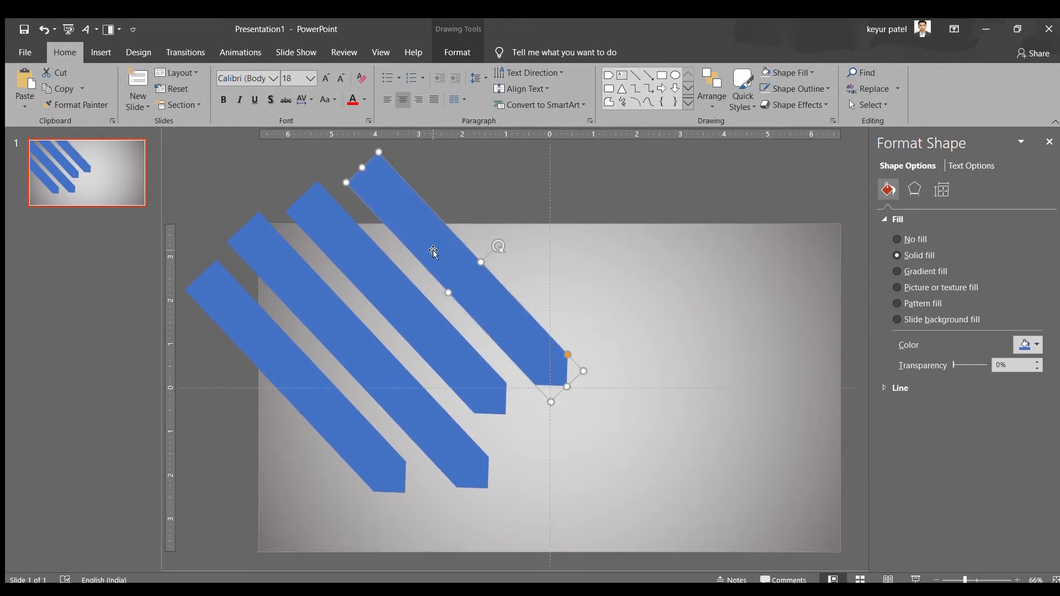
left_click(508, 203)
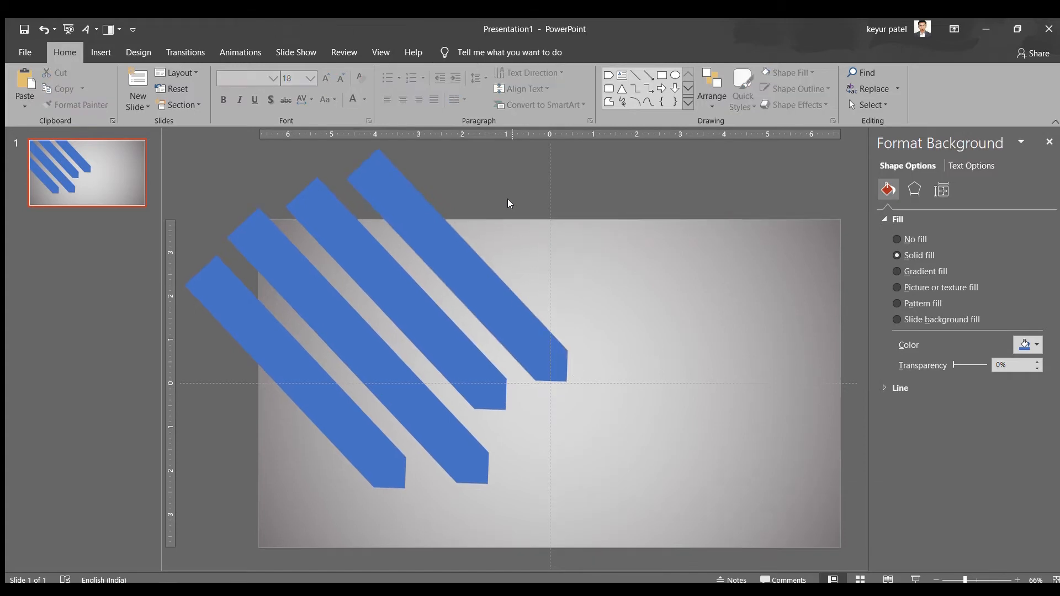
left_click(446, 242)
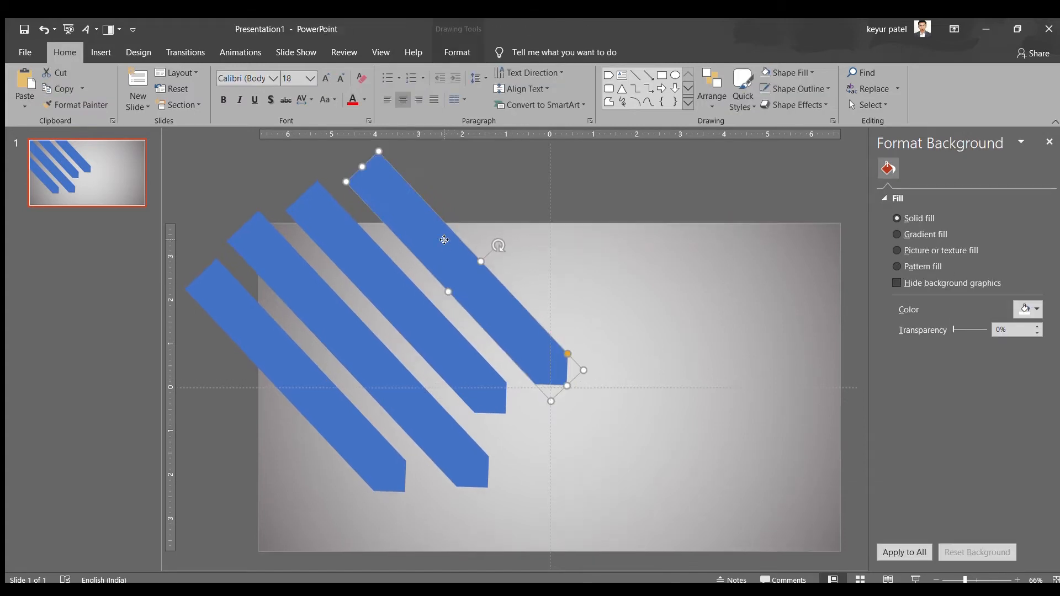
left_click(393, 280, "shift")
left_click(330, 369, "shift")
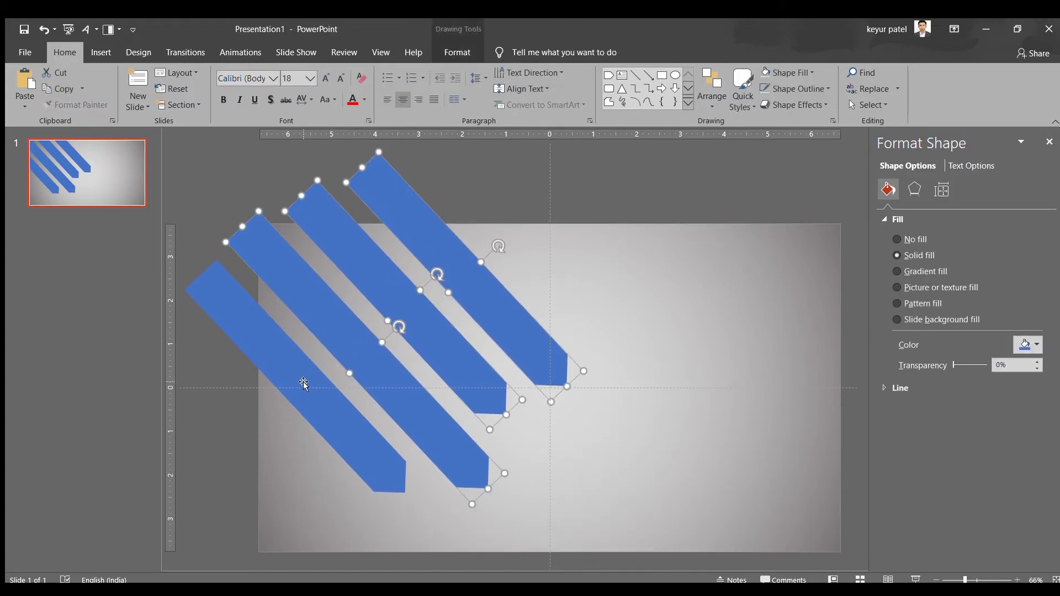
left_click(307, 382, "shift")
left_click(556, 284, "shift")
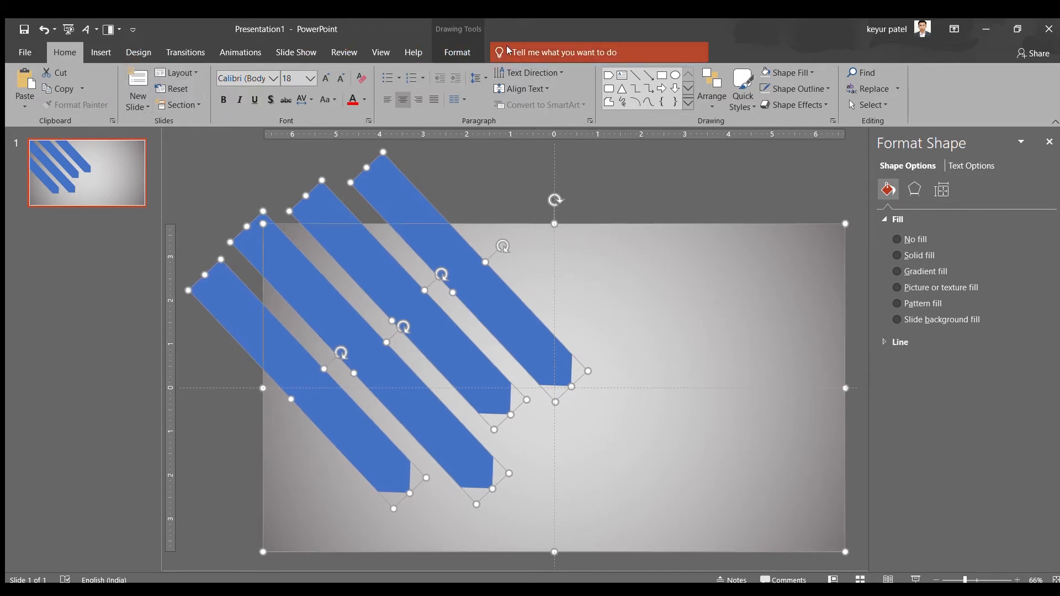
left_click(457, 52)
left_click(165, 104)
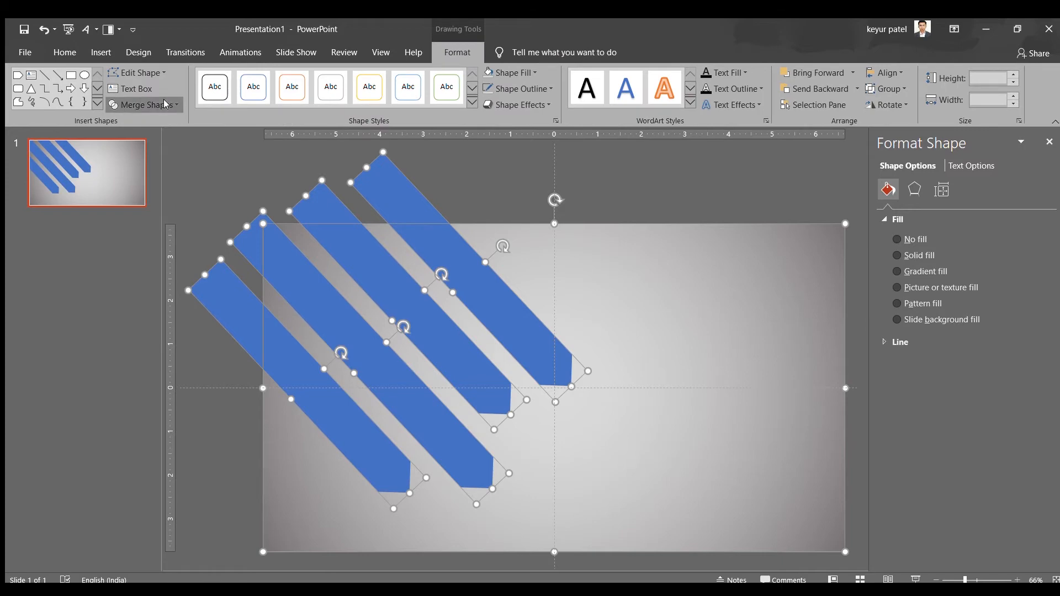
left_click(158, 126)
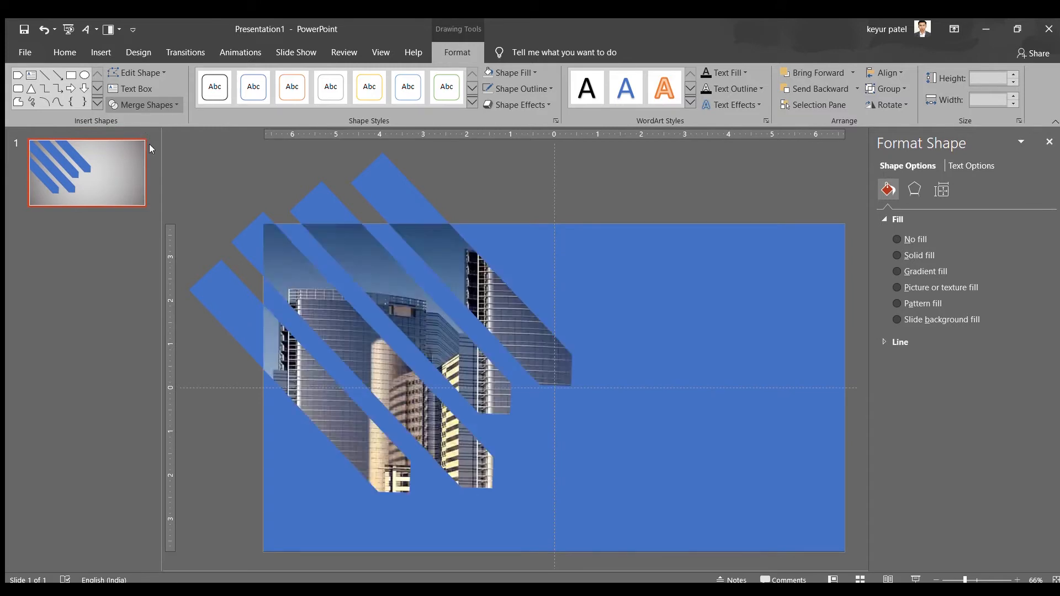
left_click(145, 147)
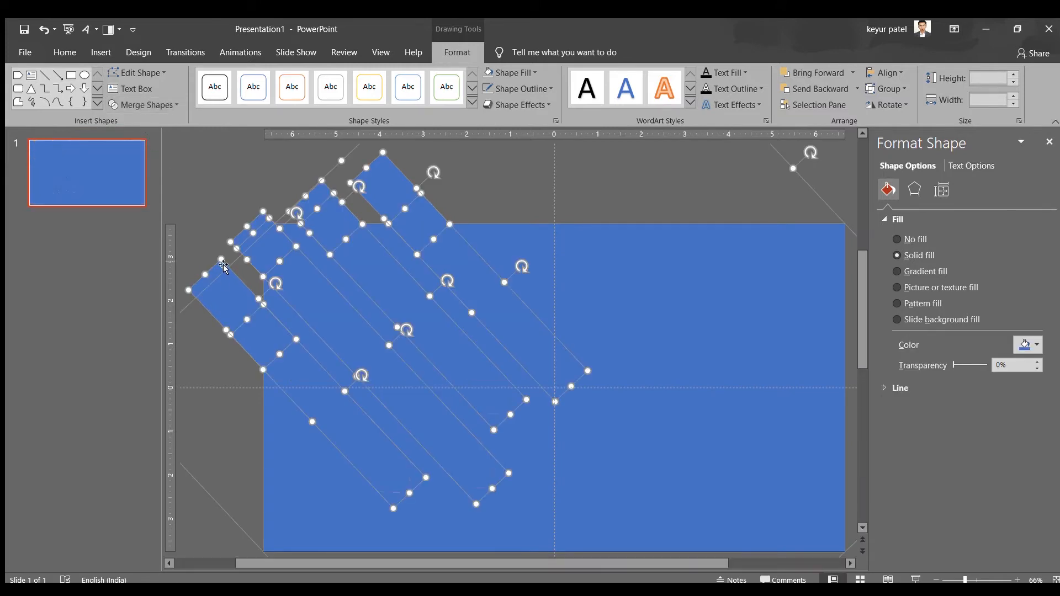
Delete the four diagonal arrow fragments lying inside the slide so the building picture shows through the overlay
left_click(215, 215)
left_click(216, 273)
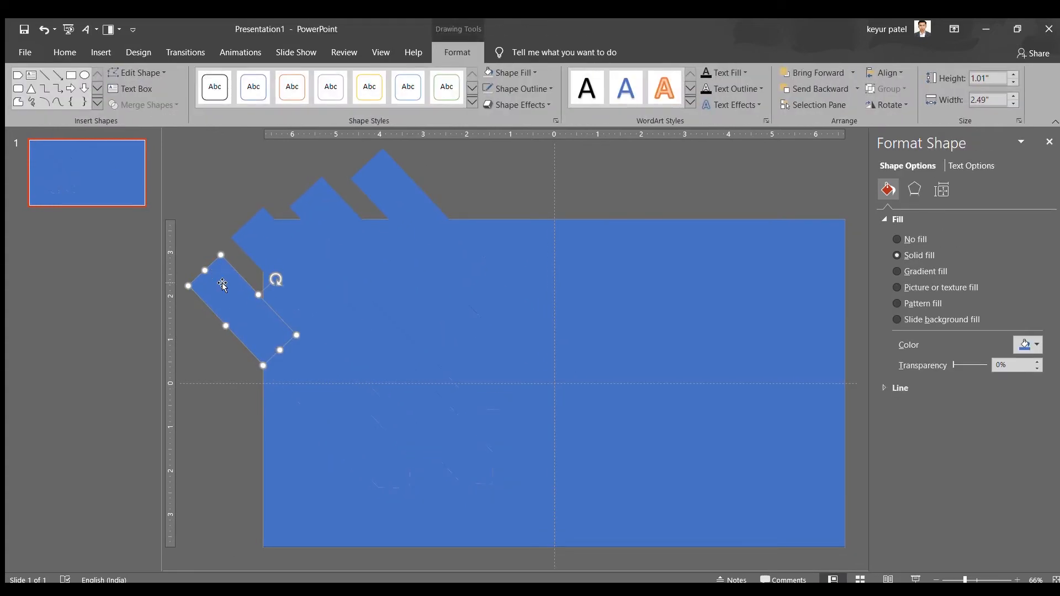
left_click(303, 371)
key("Delete")
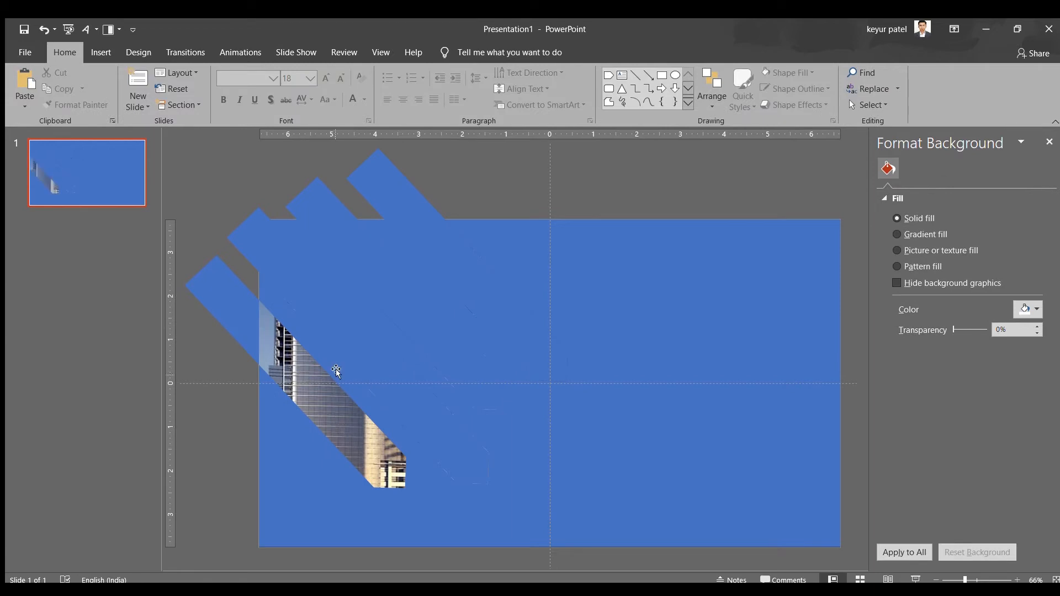
left_click(386, 316)
key("Delete")
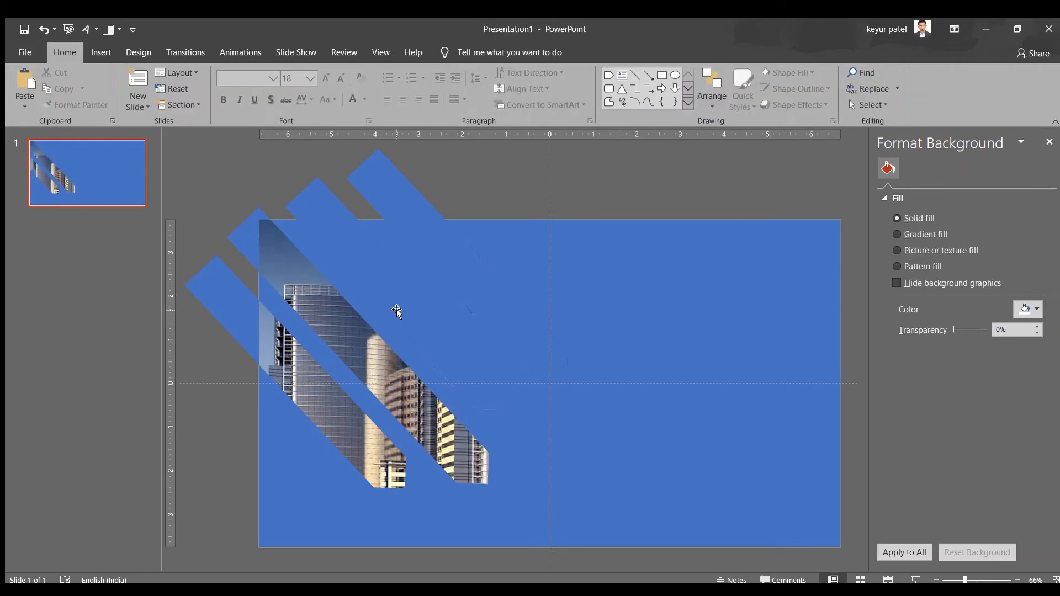
left_click(440, 275)
key("Delete")
left_click(444, 251)
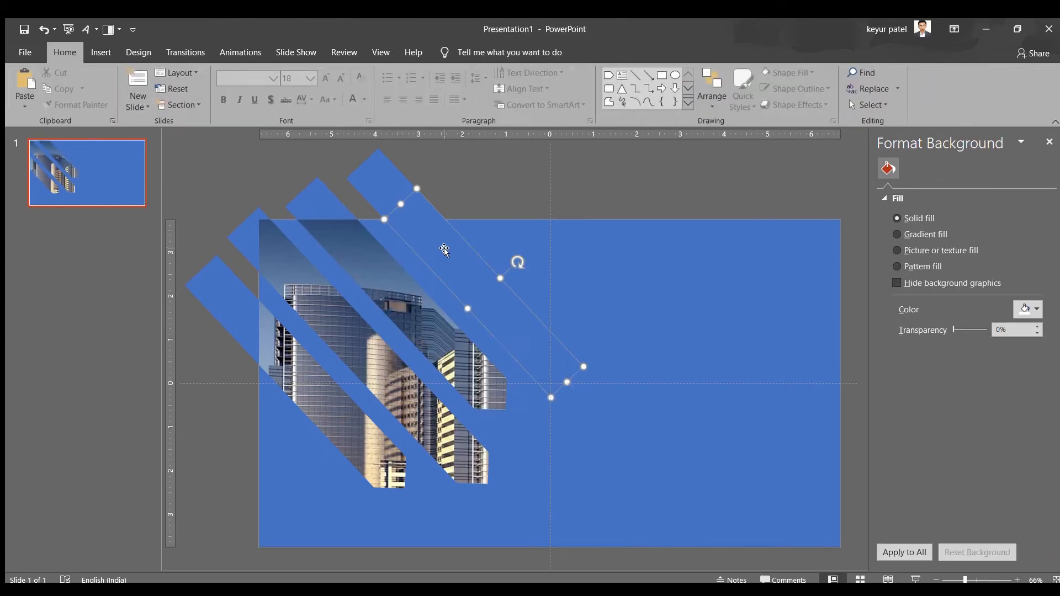
key("Delete")
Delete the leftover arrow ends that overhang the slide's upper and left edges
left_click(389, 183)
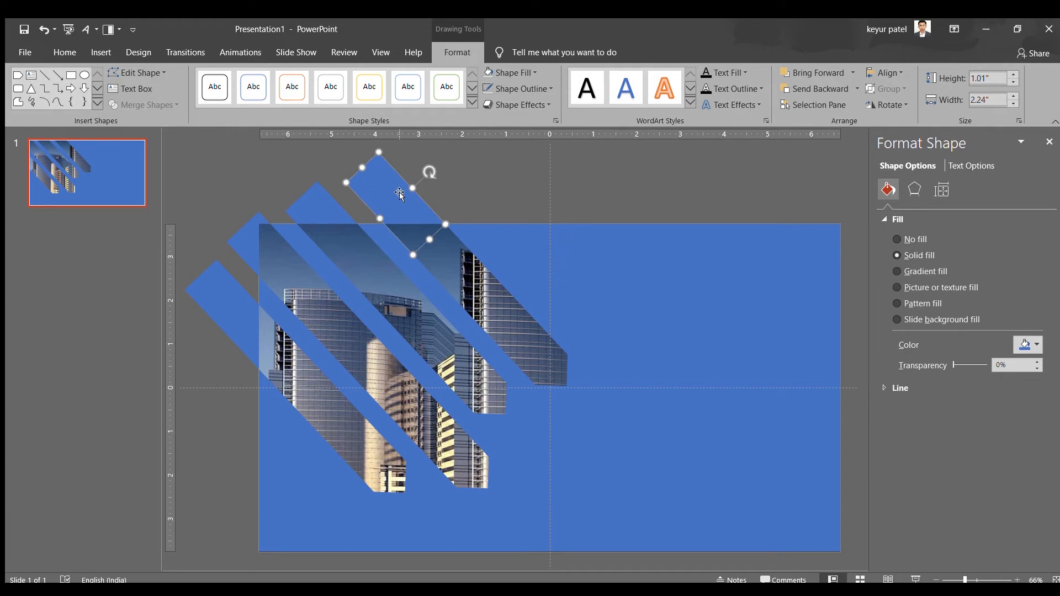
key("Delete")
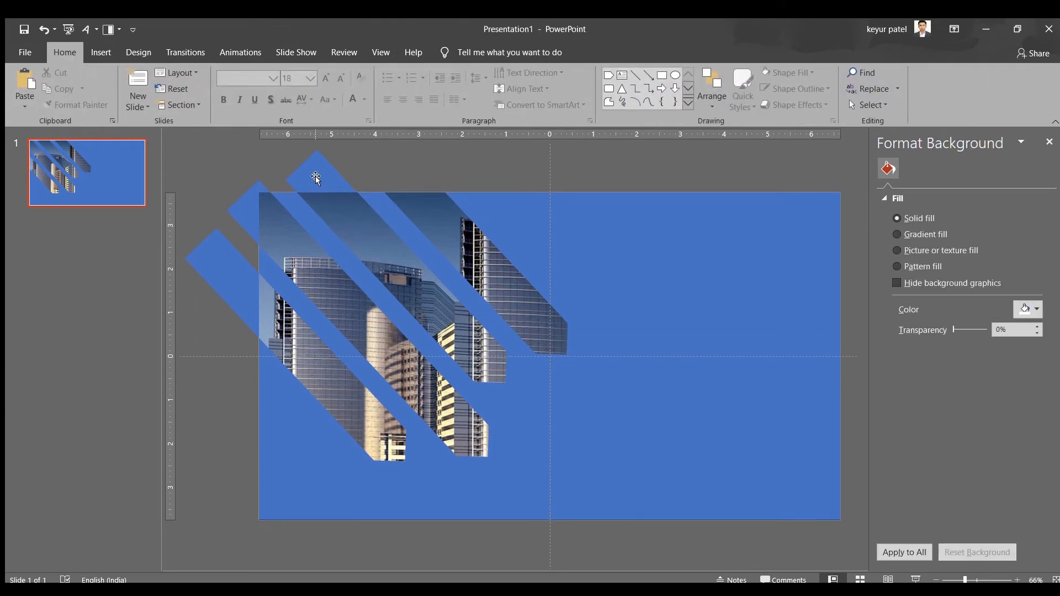
left_click(304, 183)
key("Delete")
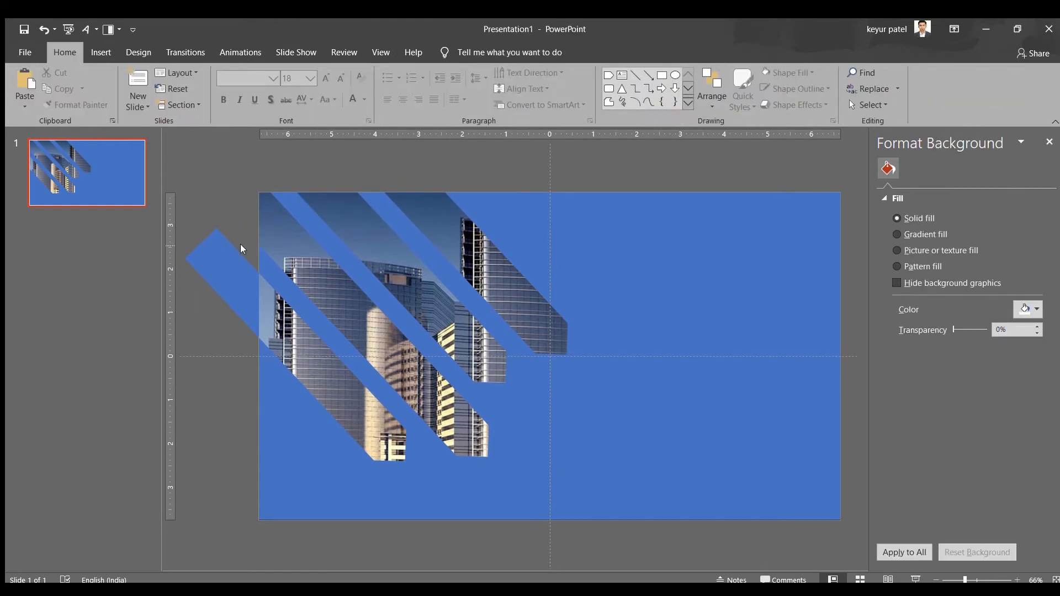
left_click(234, 273)
key("Delete")
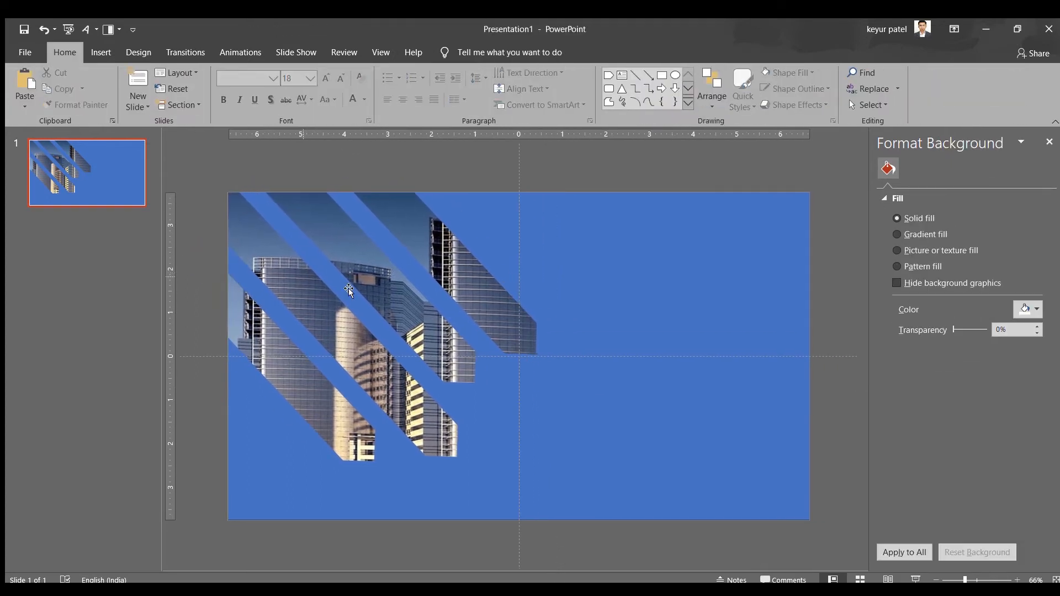
Apply a radial gradient fill to the blue overlay and recolor its 100% stop to a darker gray
left_click(608, 277)
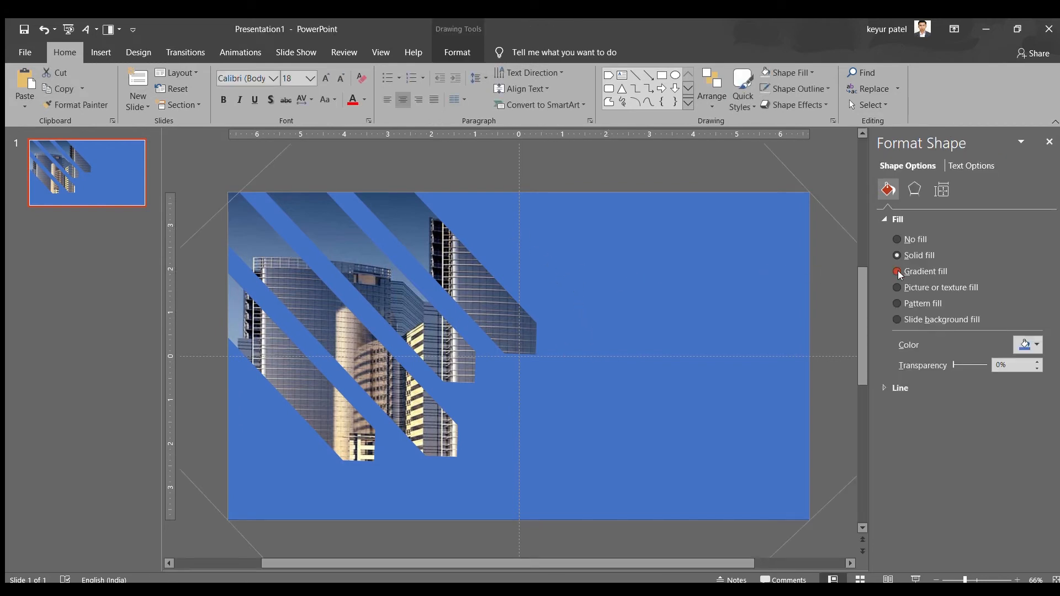
left_click(898, 271)
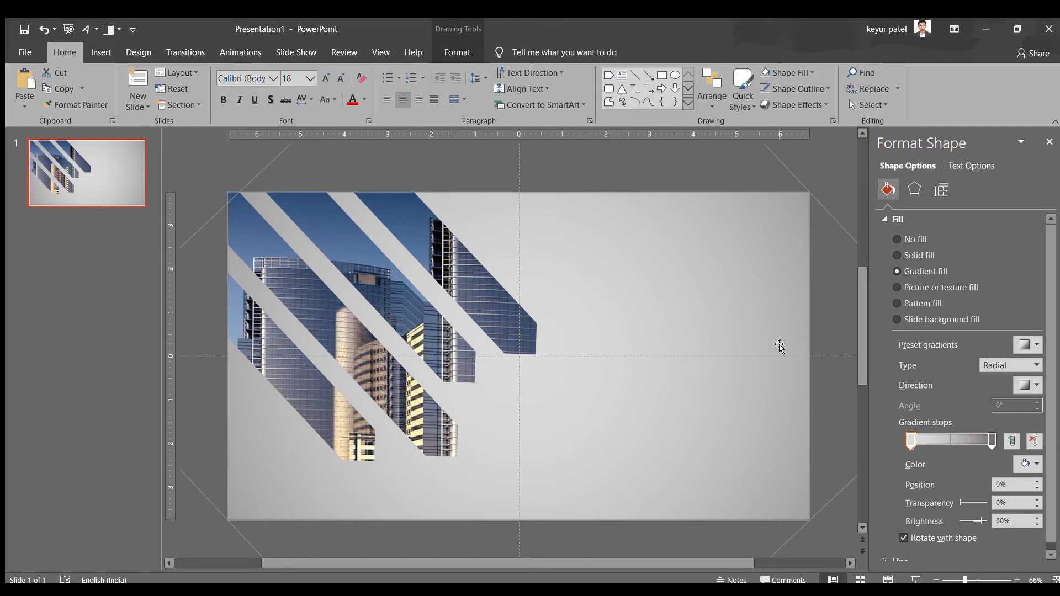
left_click(992, 441)
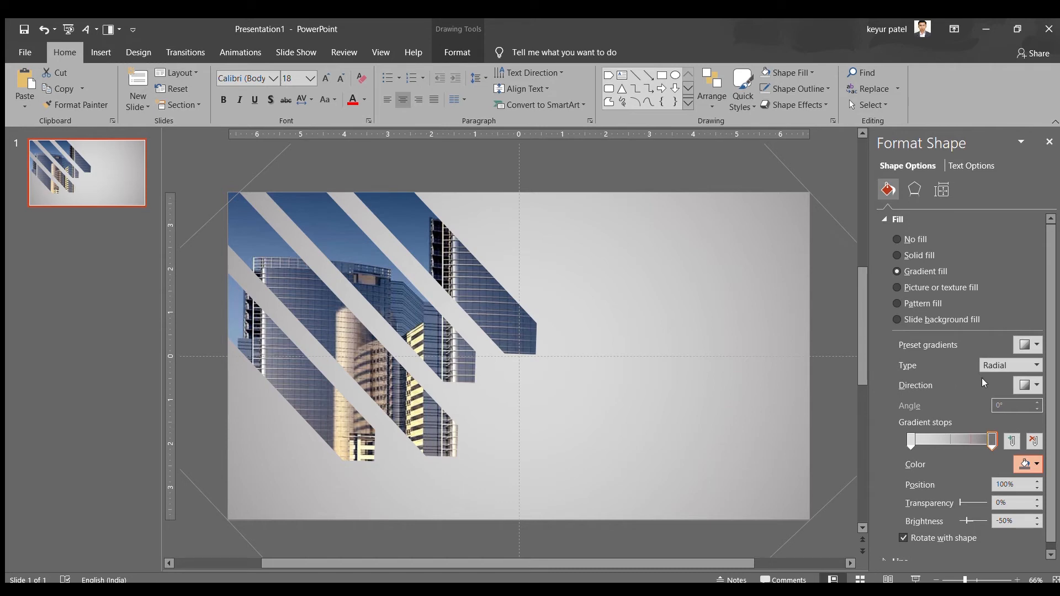
left_click(1018, 387)
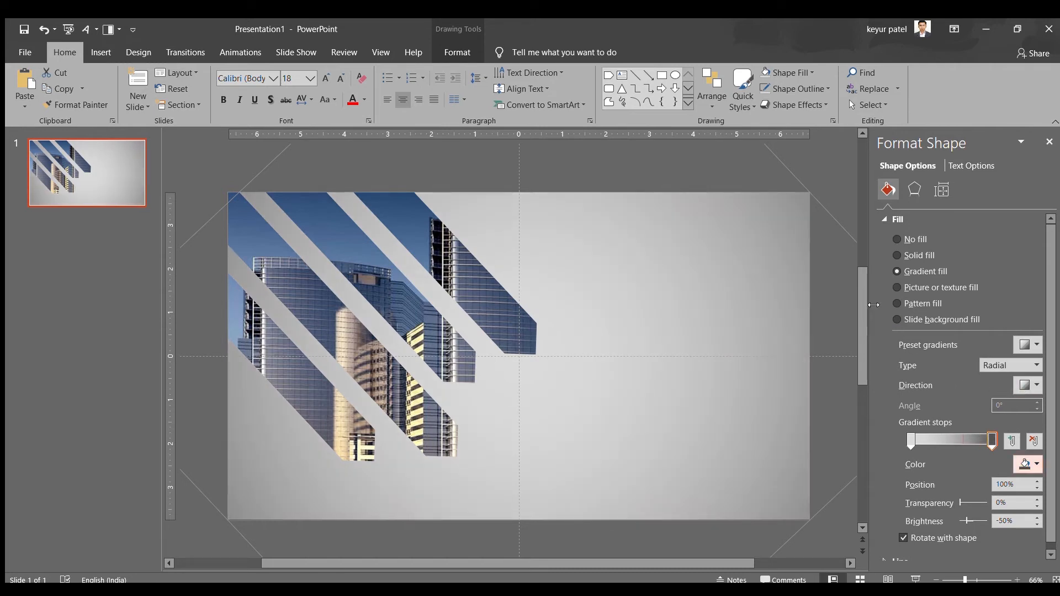
left_click(838, 290)
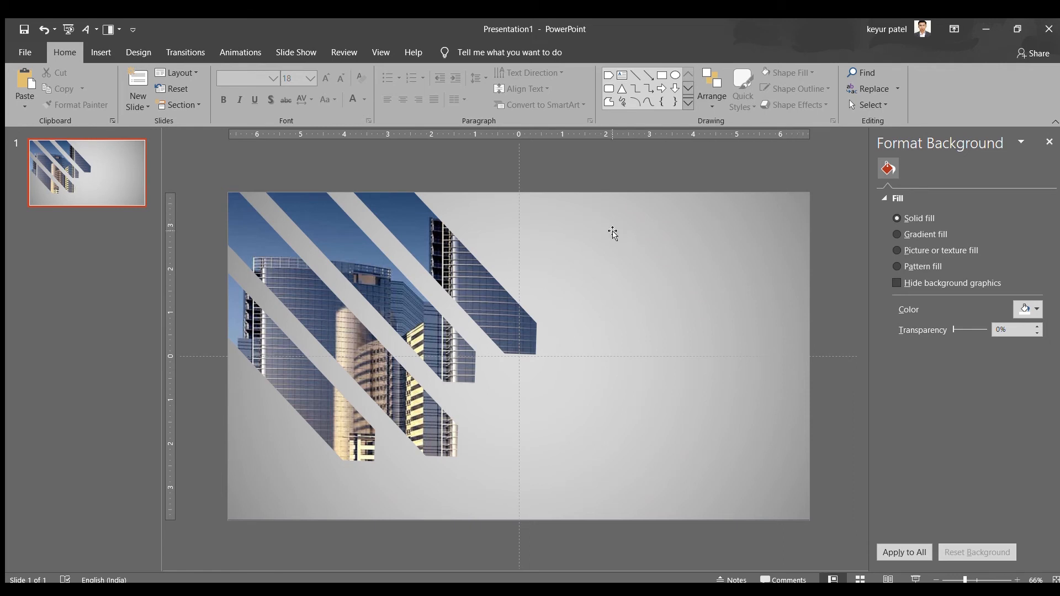
Set the transparency of the overlay's 0% gradient stop to 20%
left_click(570, 243)
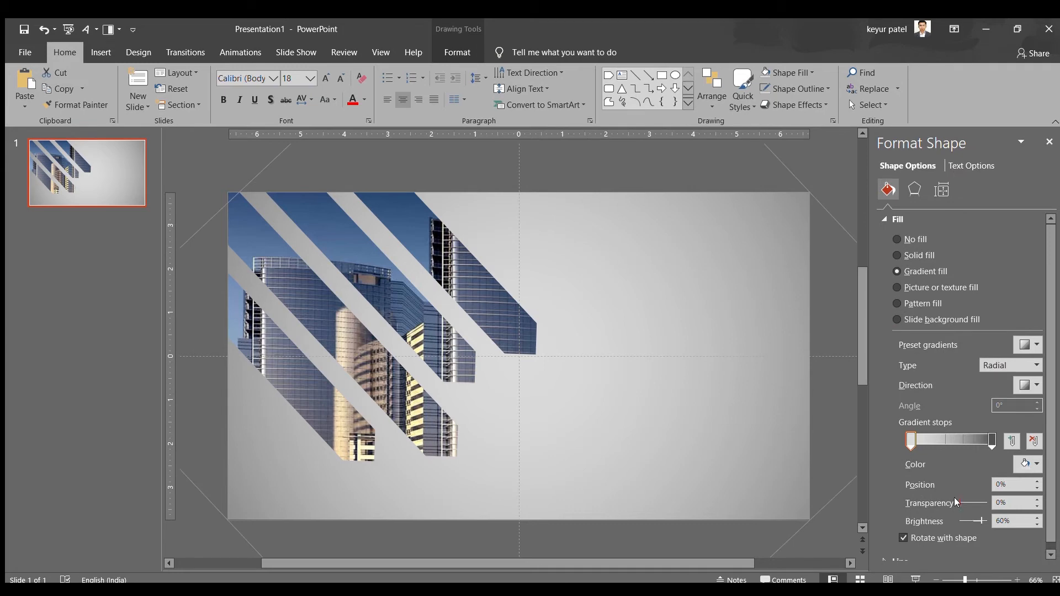
mouse_move(958, 502)
left_mouse_down()
mouse_move(973, 502)
mouse_move(961, 502)
left_mouse_up()
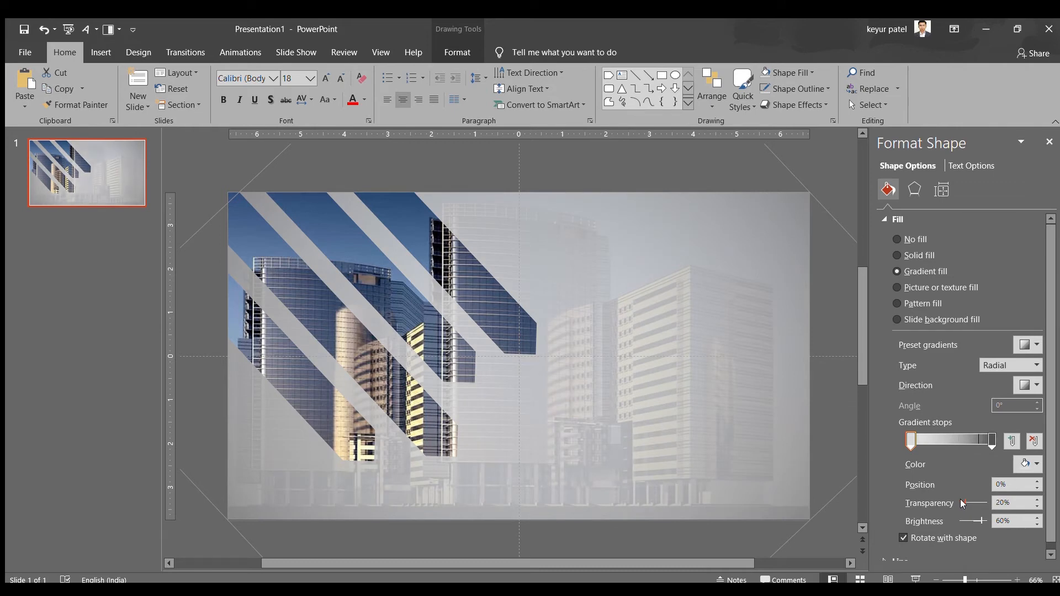
left_click(816, 176)
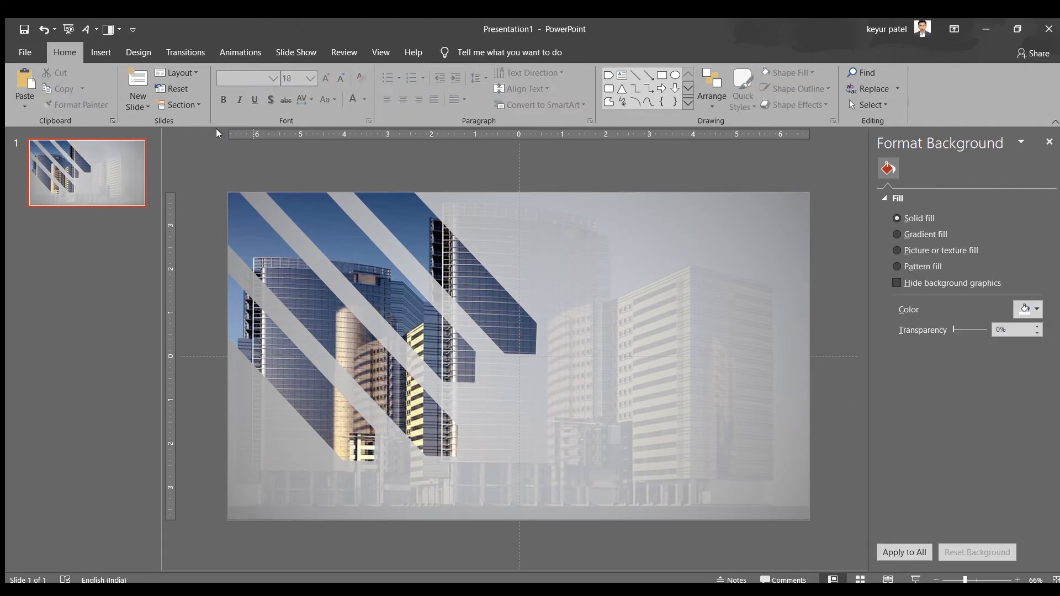
Add a wide text box on the overlay to the right of the cutouts, reading "Title"
left_click(101, 47)
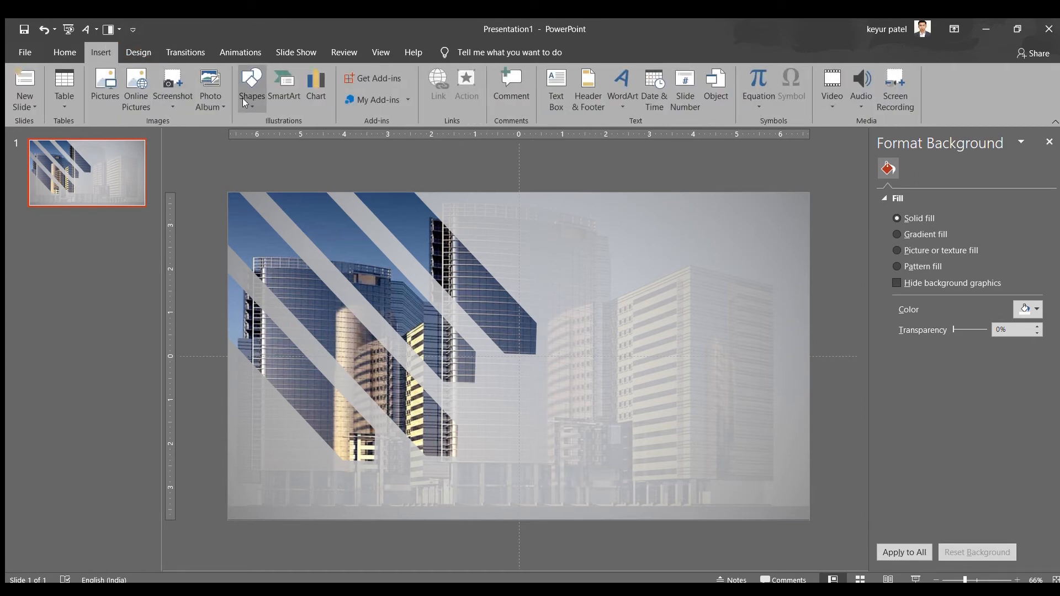
left_click(556, 88)
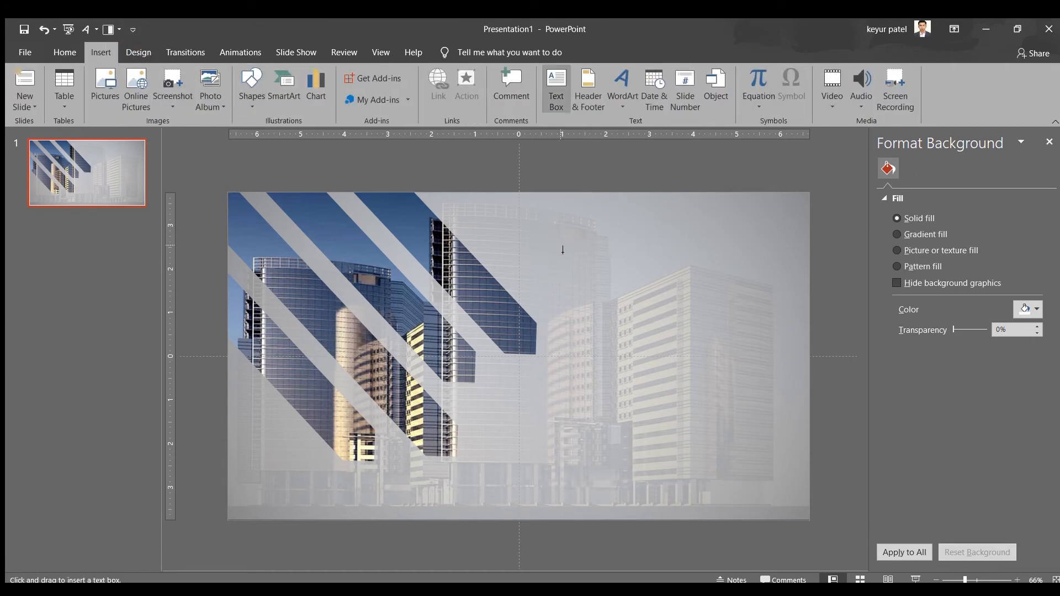
mouse_move(559, 246)
left_mouse_down()
mouse_move(635, 350)
mouse_move(798, 338)
left_mouse_up()
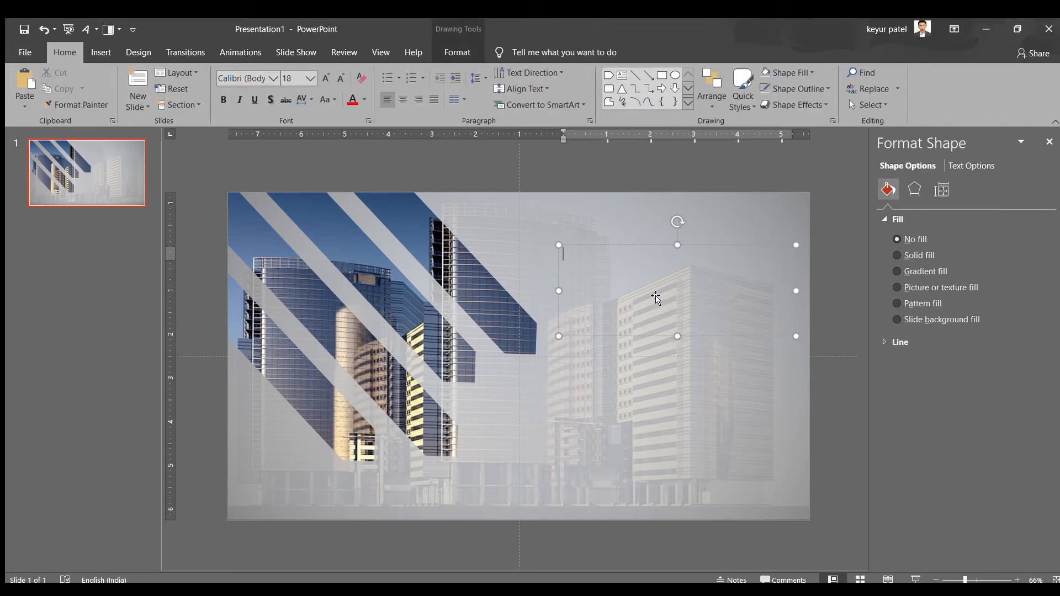
type("Title")
Set the font size of the "Title" text to 81
key("shift+Left")
key("shift+Left")
key("shift+Left")
key("shift+Left")
key("shift+Left")
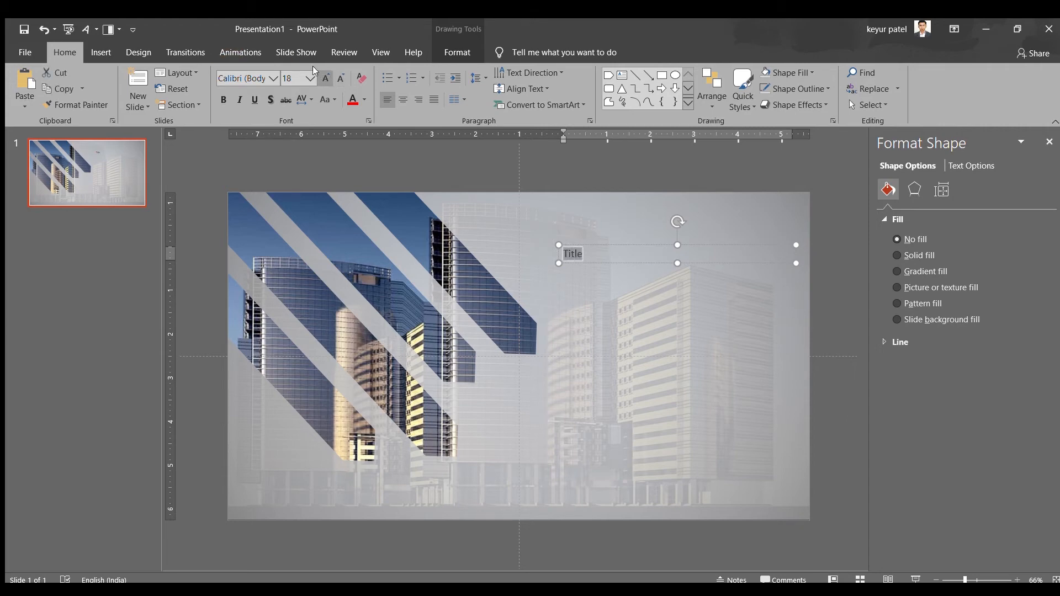
left_click(289, 79)
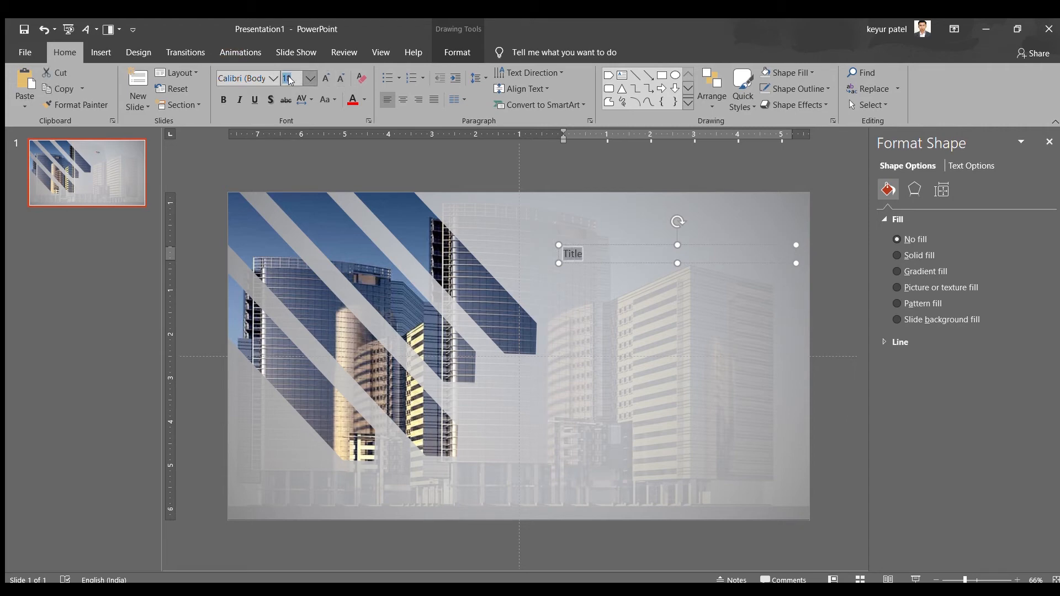
type("81")
key("Return")
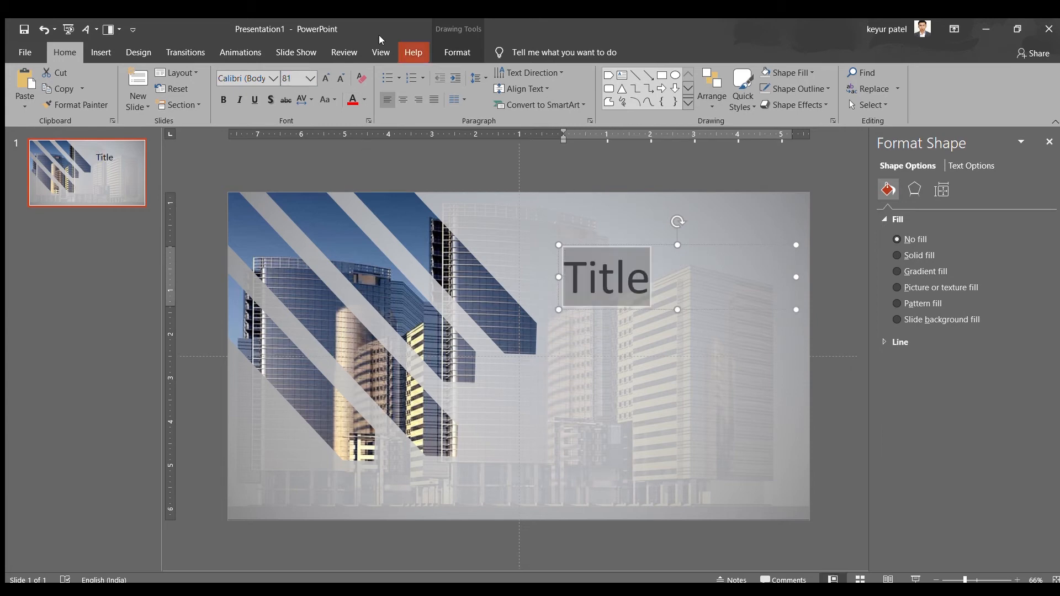
Center the "Title" text in its box and change its font to Arial Rounded
left_click(403, 99)
left_click(271, 79)
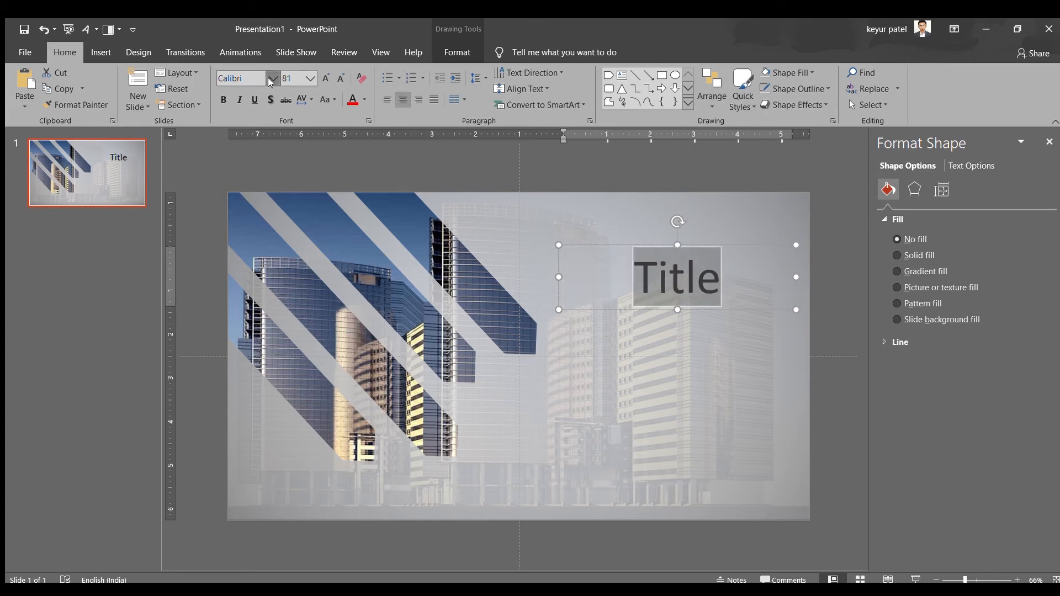
left_click(267, 300)
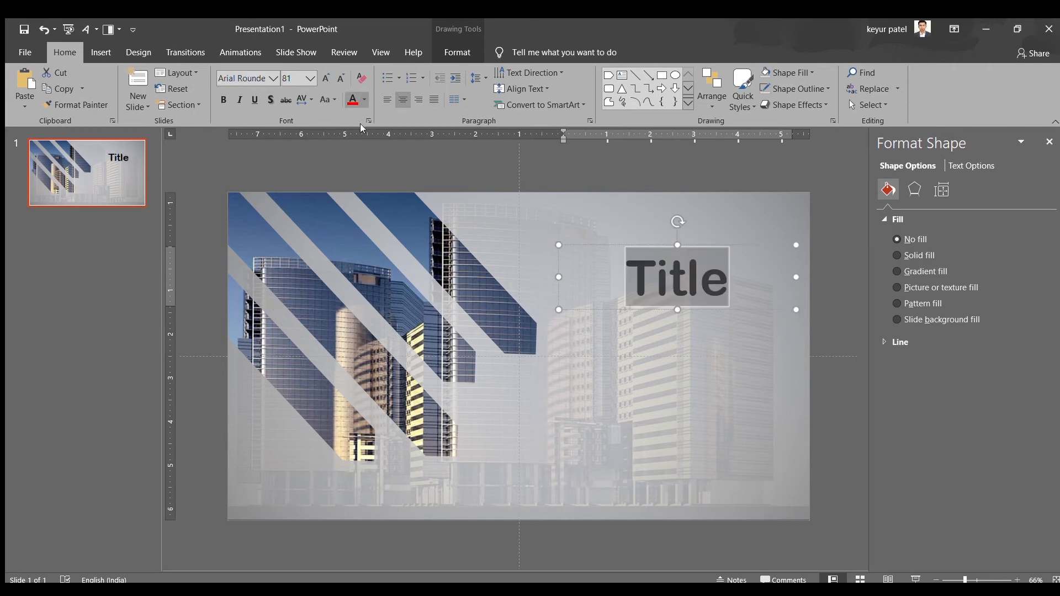